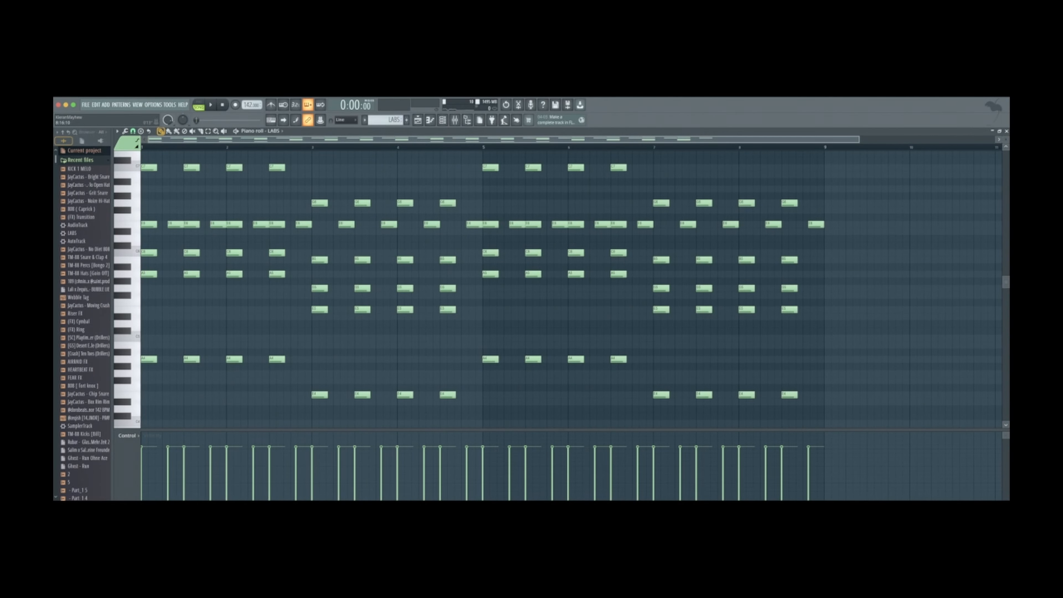
# Examine the LABS chord and counter-note pattern in the piano roll and play it back to its end
pyautogui.moveTo(860, 139); pyautogui.dragTo(549, 141)
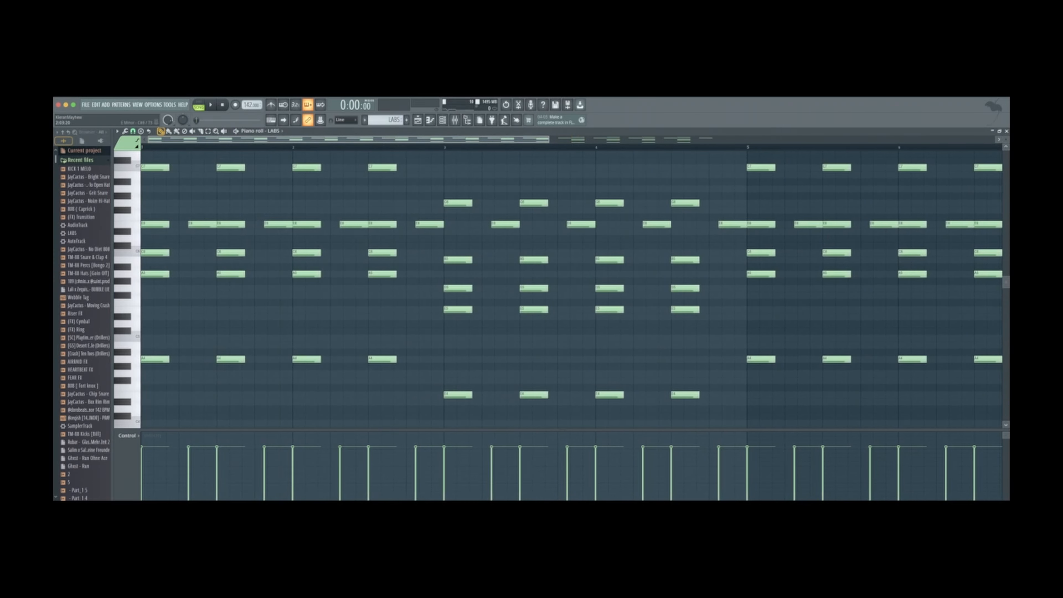
pyautogui.scroll(1, 561, 292)
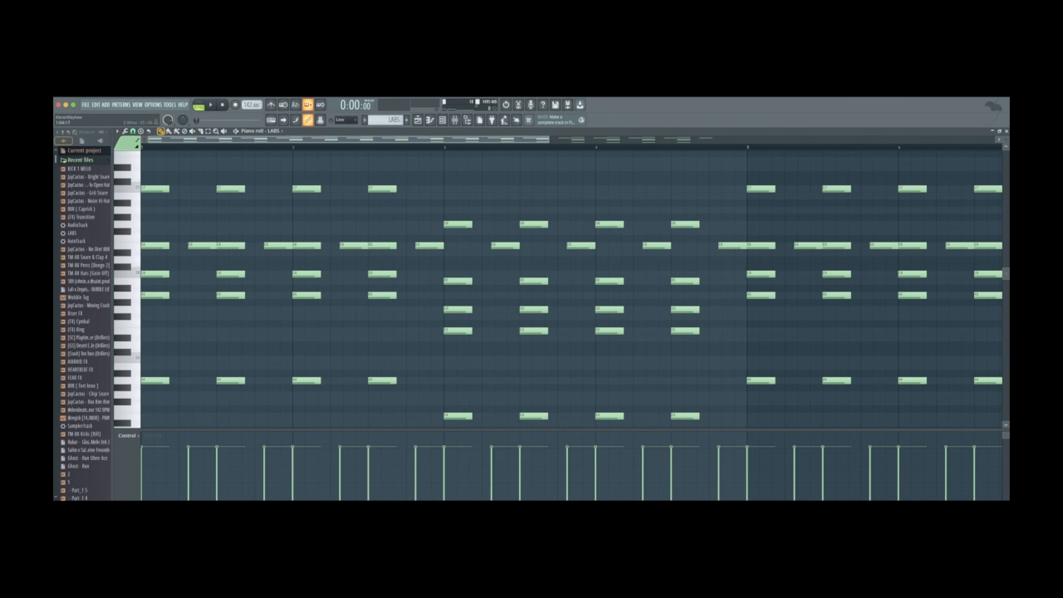
pyautogui.click(443, 120)
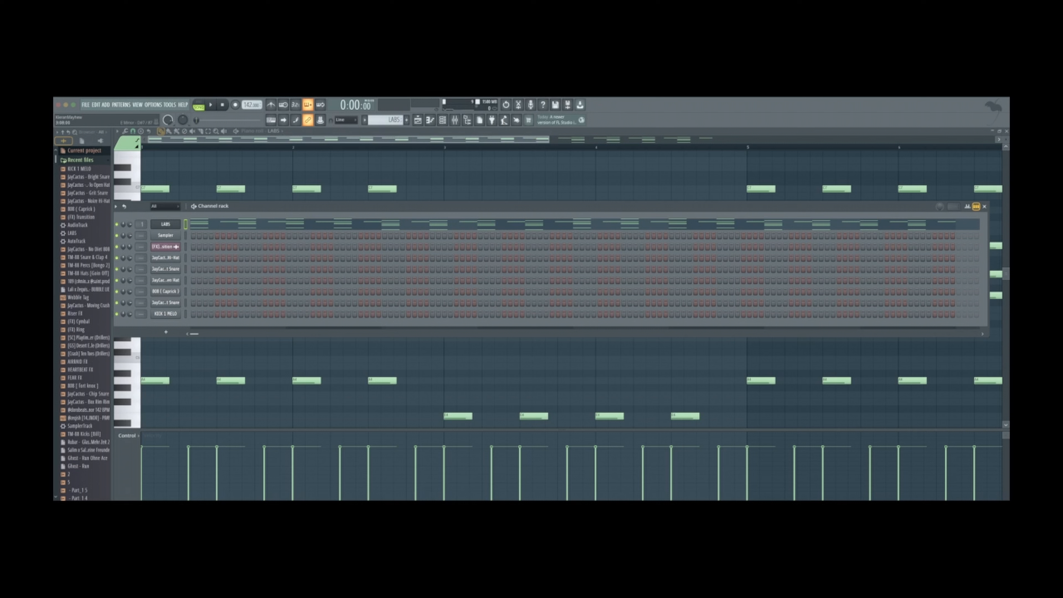
pyautogui.press('F6')
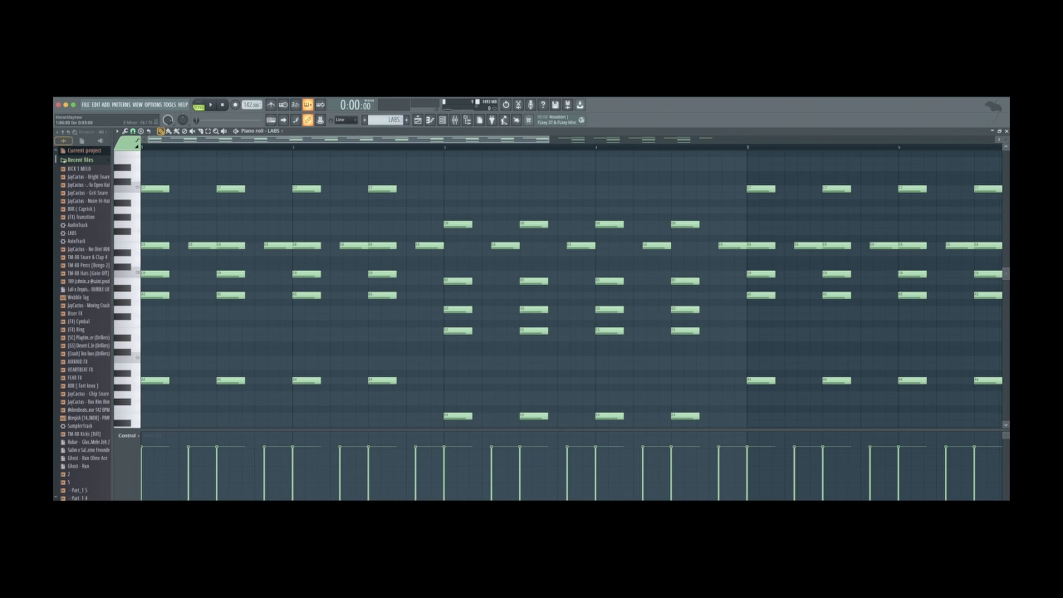
pyautogui.scroll(2, 572, 289)
pyautogui.scroll(-1, 572, 289)
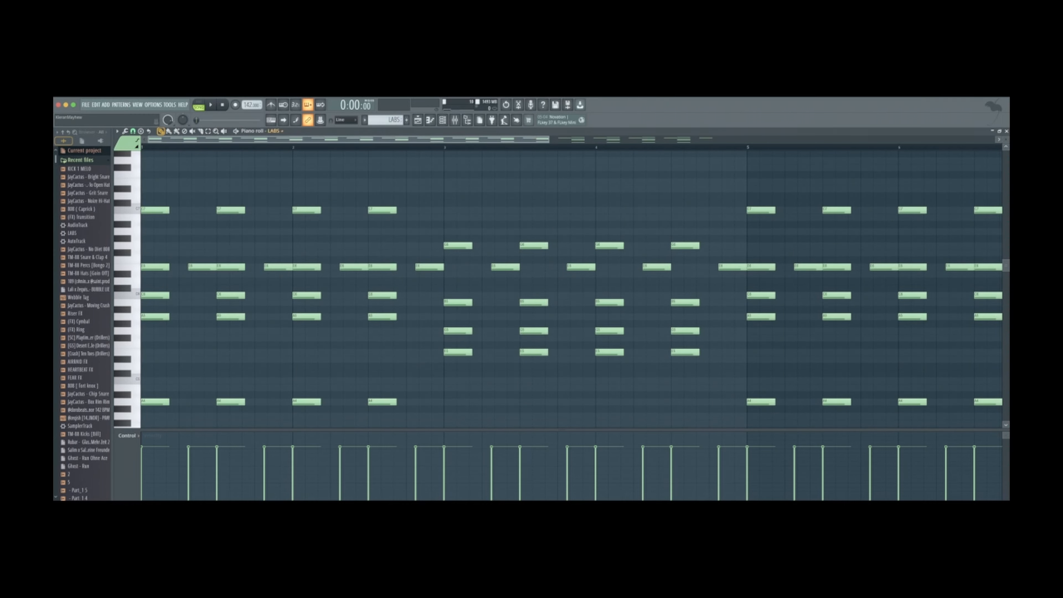
pyautogui.press('space')
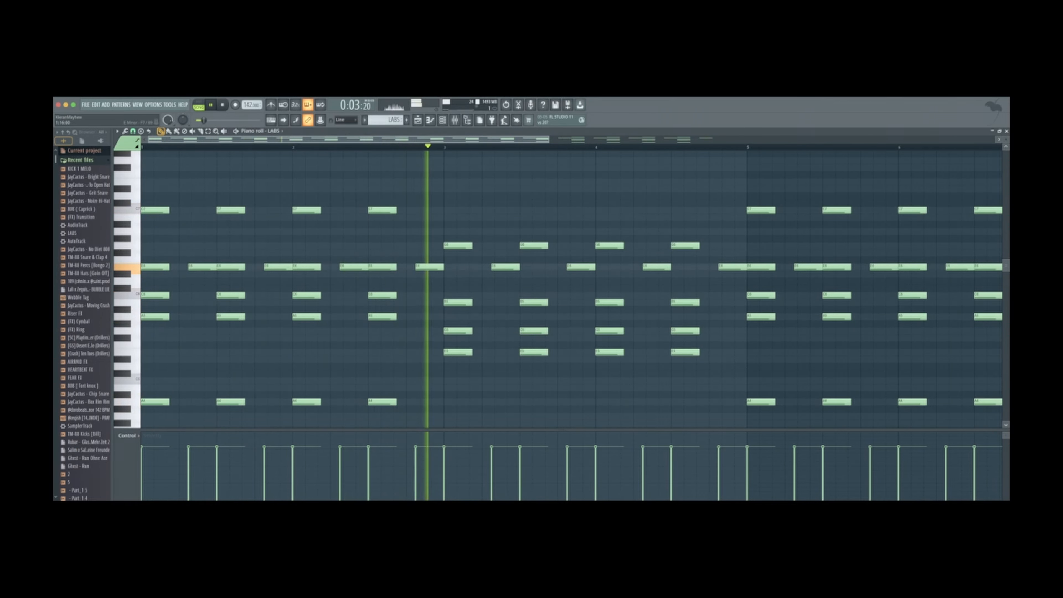
pyautogui.scroll(-3, 571, 289)
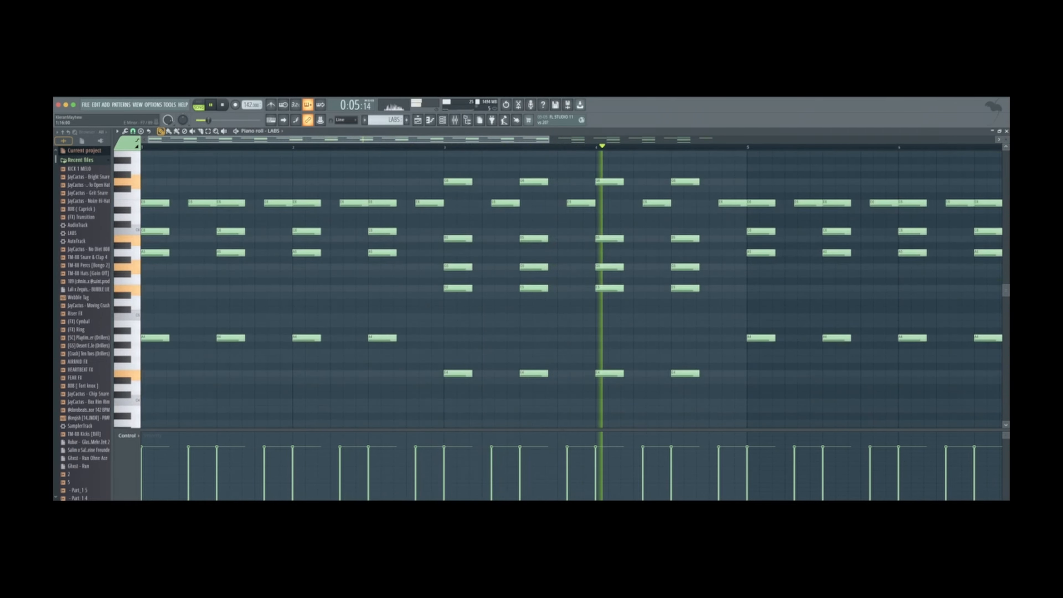
pyautogui.scroll(2, 571, 289)
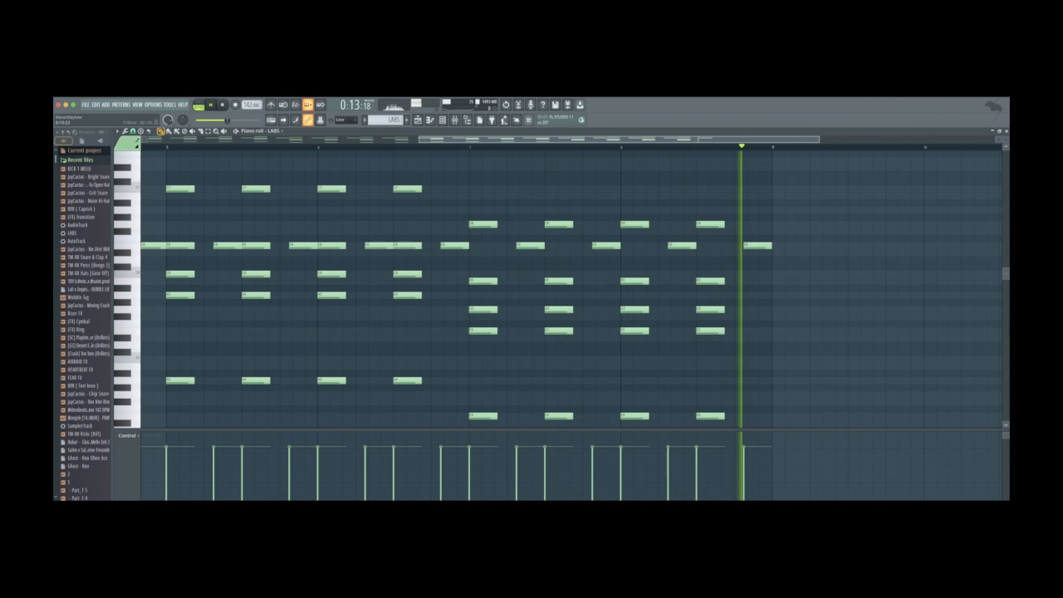
pyautogui.press('space')
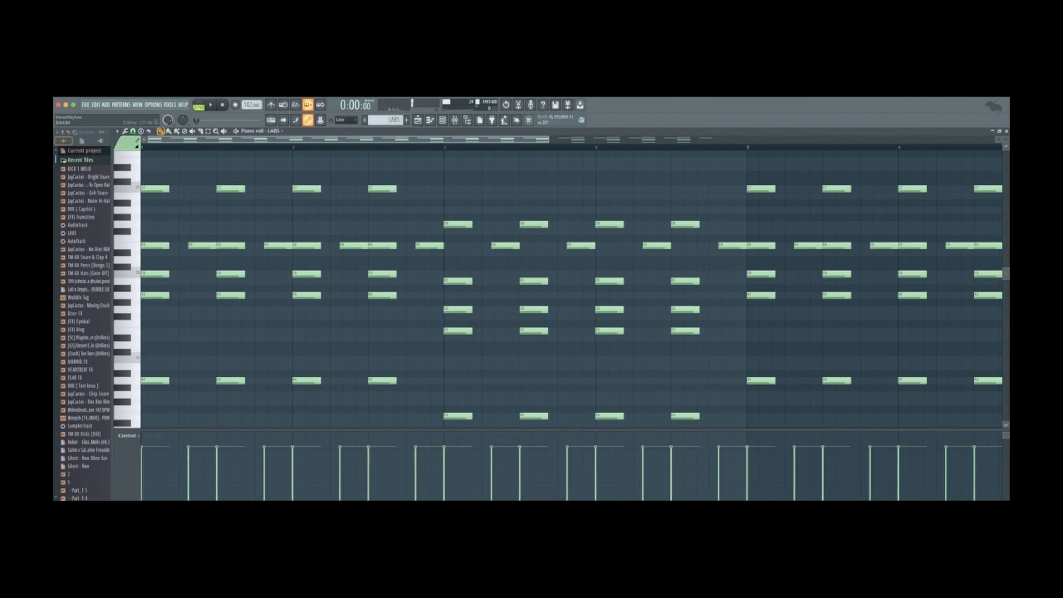
# Play back bars 1 and 2 of the LABS melody, highlight the notes of bars 3 and 4, and clear the selection
pyautogui.moveTo(442, 148); pyautogui.dragTo(144, 147)
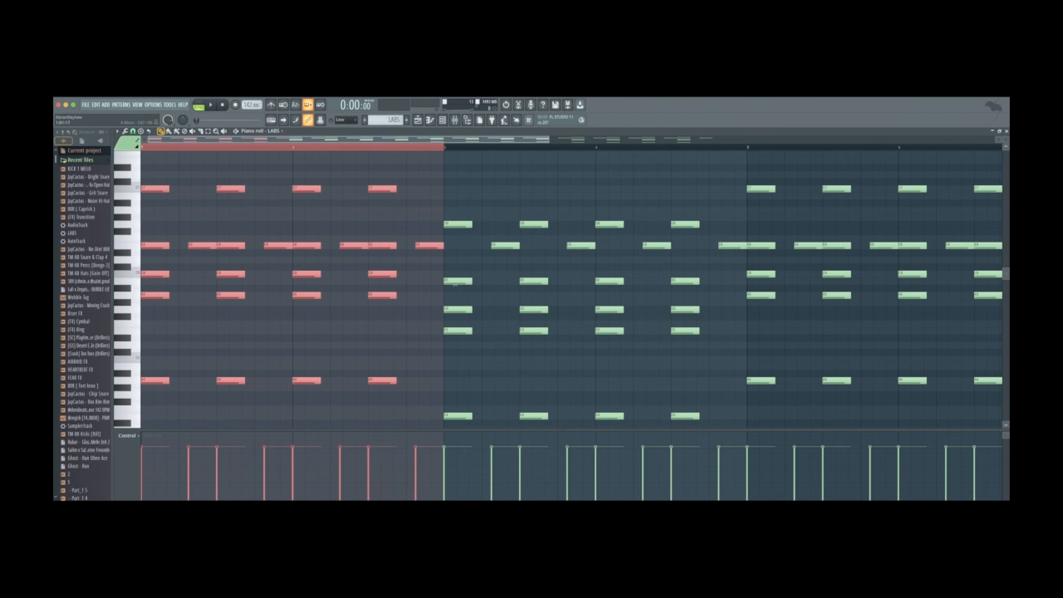
pyautogui.press('space')
pyautogui.press('space')
pyautogui.moveTo(727, 427); pyautogui.dragTo(447, 138)
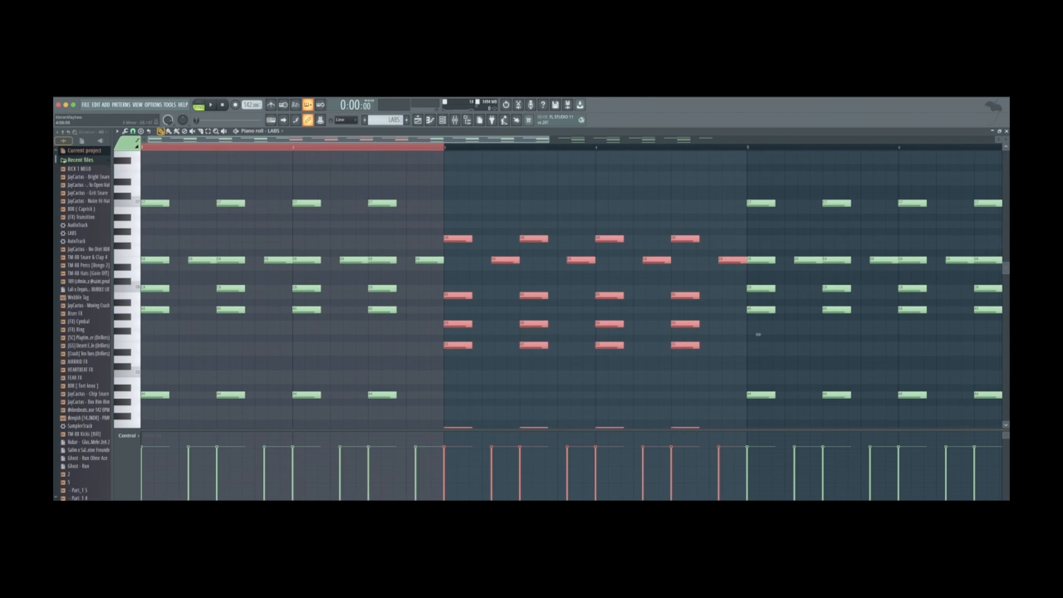
pyautogui.moveTo(758, 335); pyautogui.dragTo(759, 313)
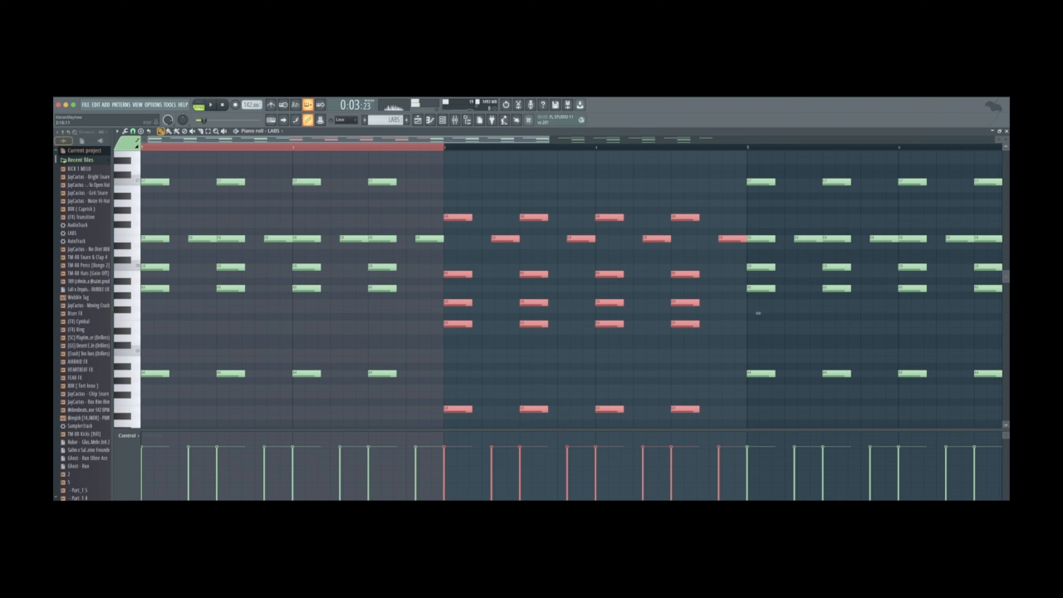
pyautogui.press('super+d')
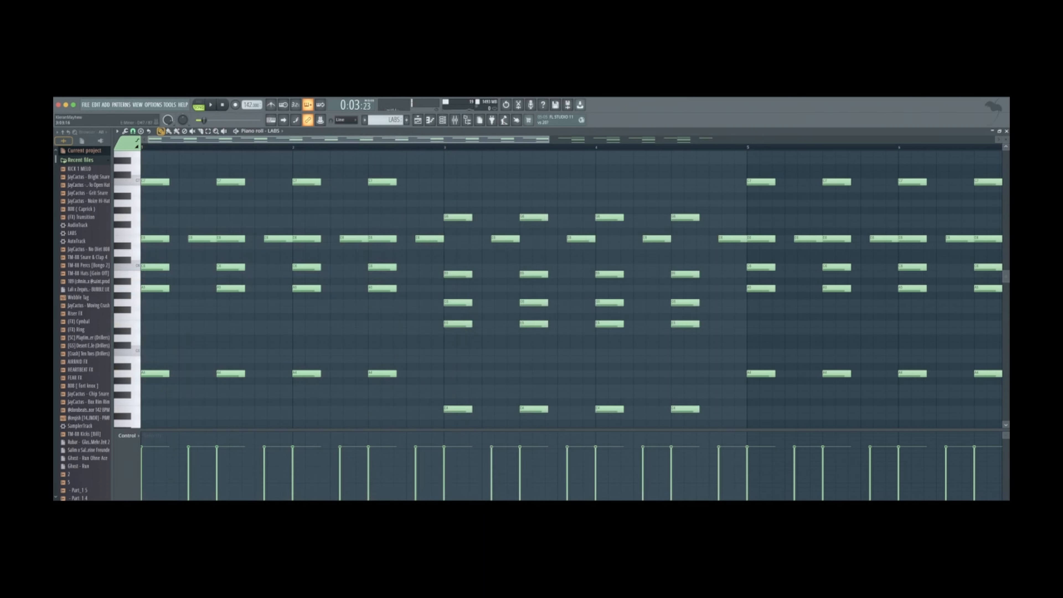
# Solo the JayCactus - Noise Hi-Hat track in the playlist and play back its pattern in the piano roll
pyautogui.press('super+s')
pyautogui.press('F5')
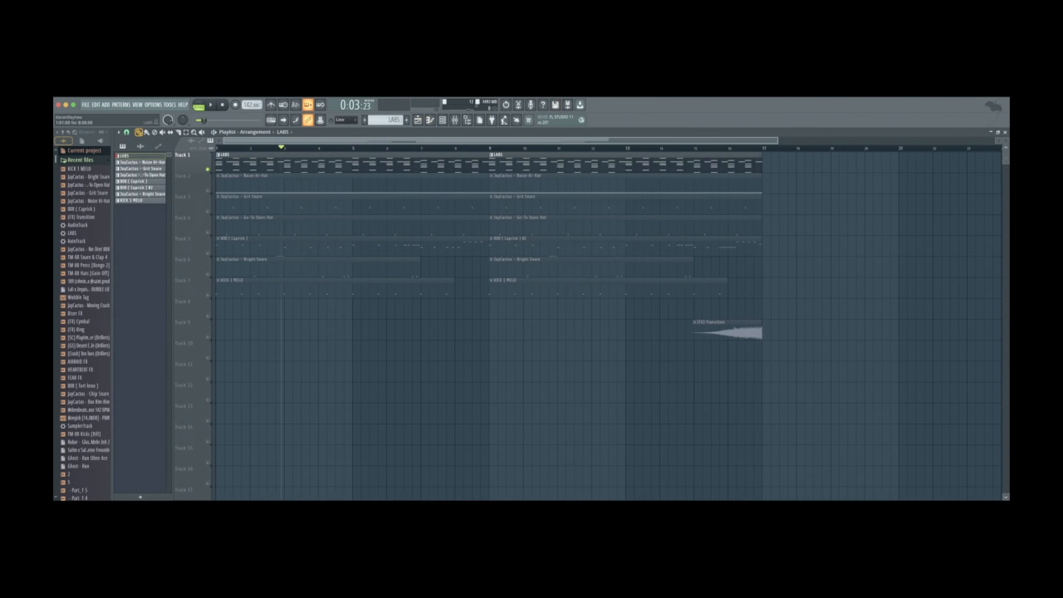
pyautogui.rightClick(208, 191)
pyautogui.doubleClick(456, 187)
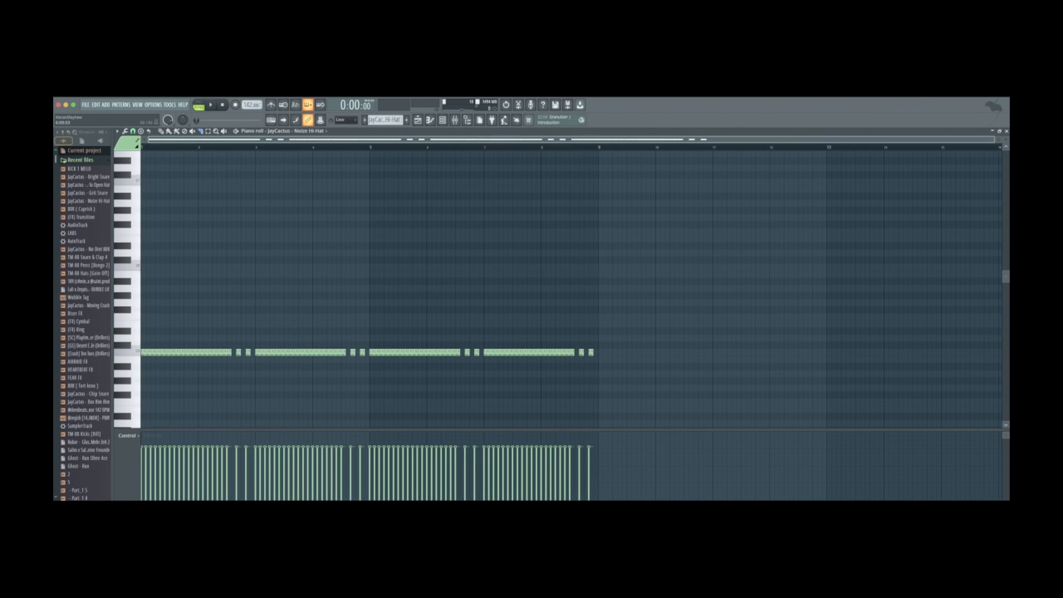
pyautogui.press('p')
pyautogui.press('space')
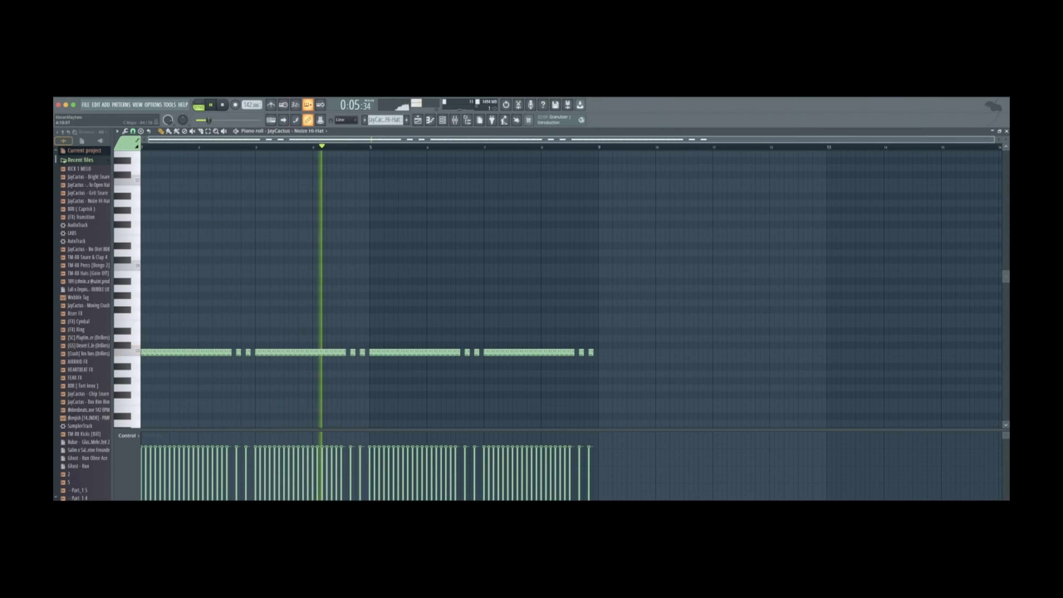
pyautogui.press('space')
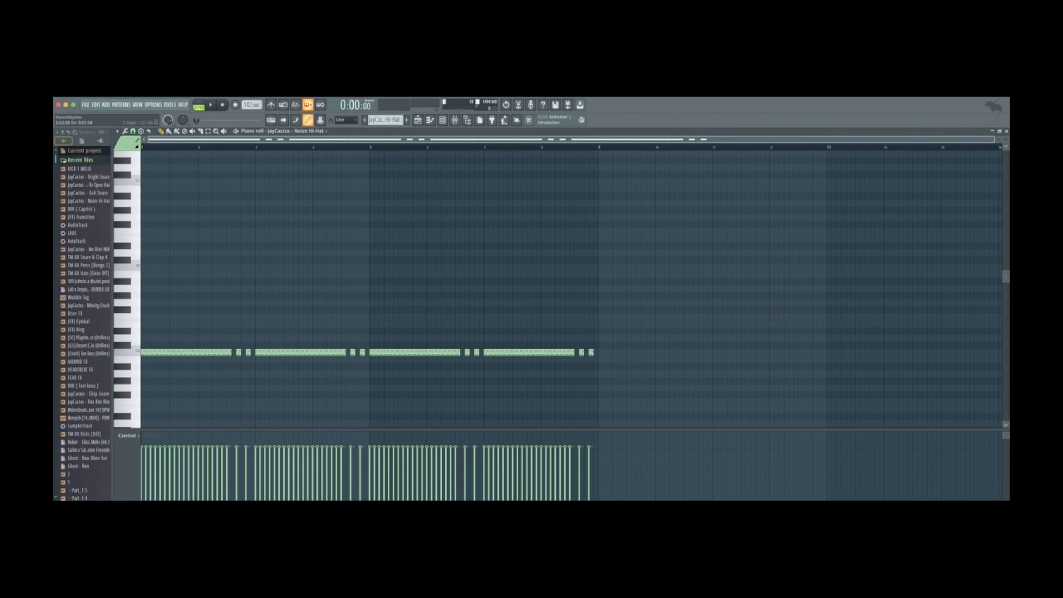
# Lower the Noise Hi-Hat notes in bars 3 and 4 by two semitones
pyautogui.scroll(1, 207, 354)
pyautogui.moveTo(253, 353); pyautogui.dragTo(284, 352)
pyautogui.keyDown('super'); pyautogui.click(327, 338); pyautogui.keyUp('super')
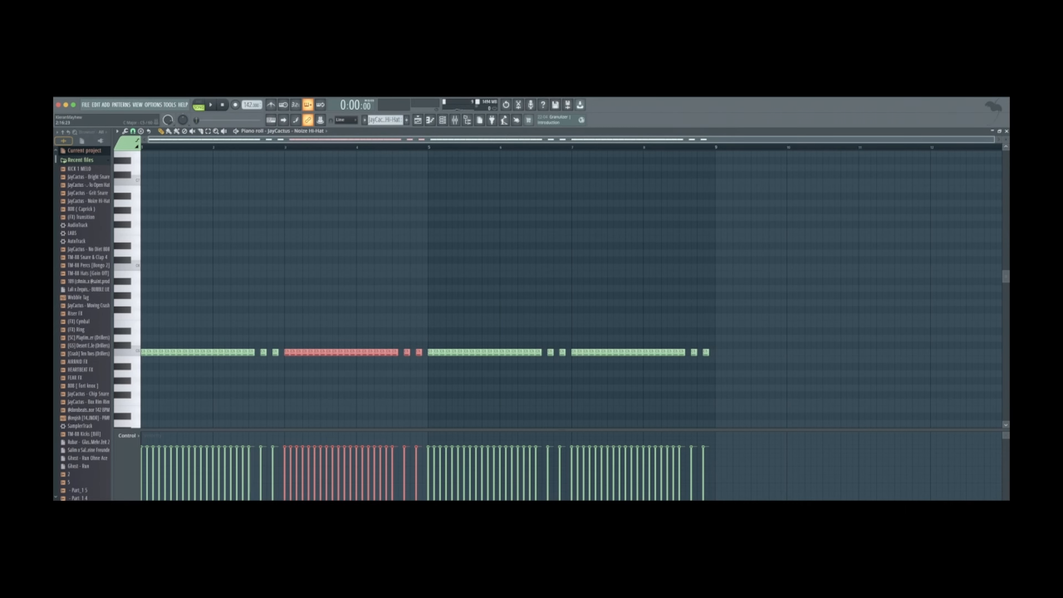
pyautogui.press('Down')
pyautogui.press('Down')
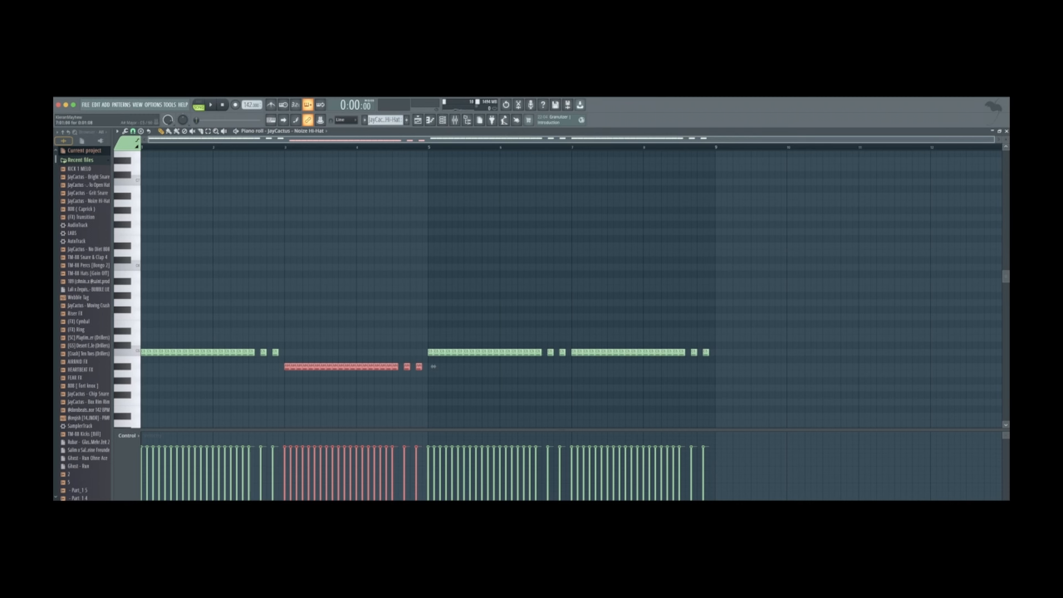
# Lower the Noise Hi-Hat notes in bars 7 and 8 by two semitones while playing back the pattern
pyautogui.press('space')
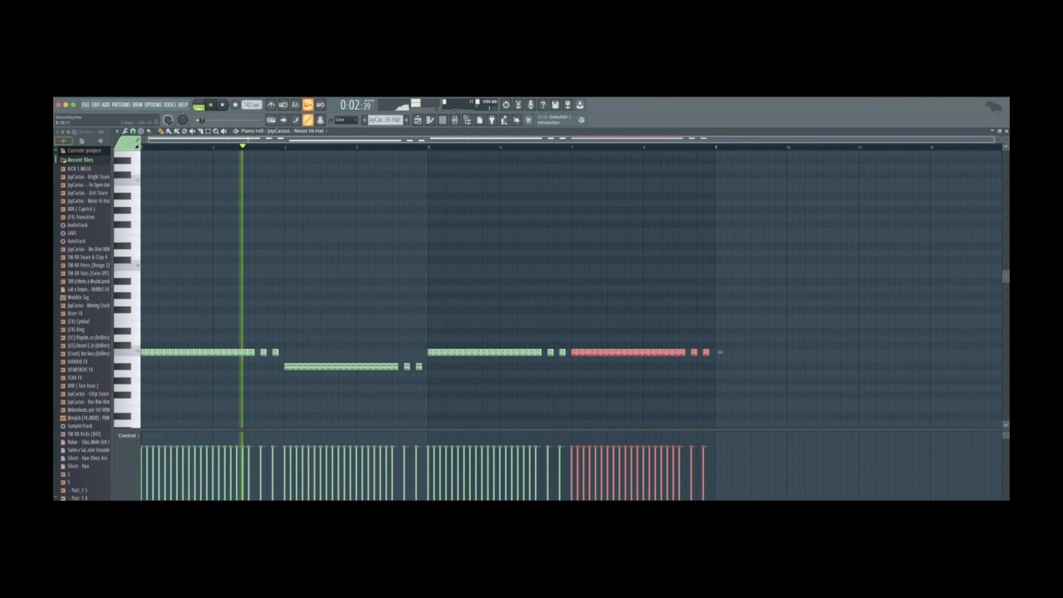
pyautogui.hotkey('shift', 'Down')
pyautogui.hotkey('shift', 'Down')
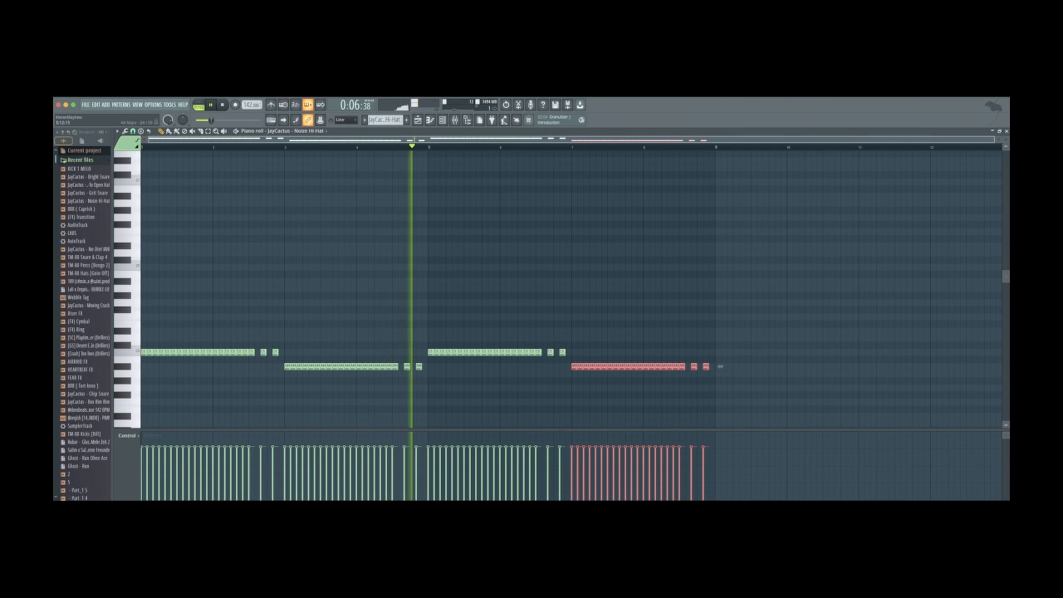
pyautogui.press('space')
# Select the whole row of lowered hi-hat notes and raise it back to the pitch of the other hi-hats
pyautogui.keyDown('super'); pyautogui.click(134, 374); pyautogui.keyUp('super')
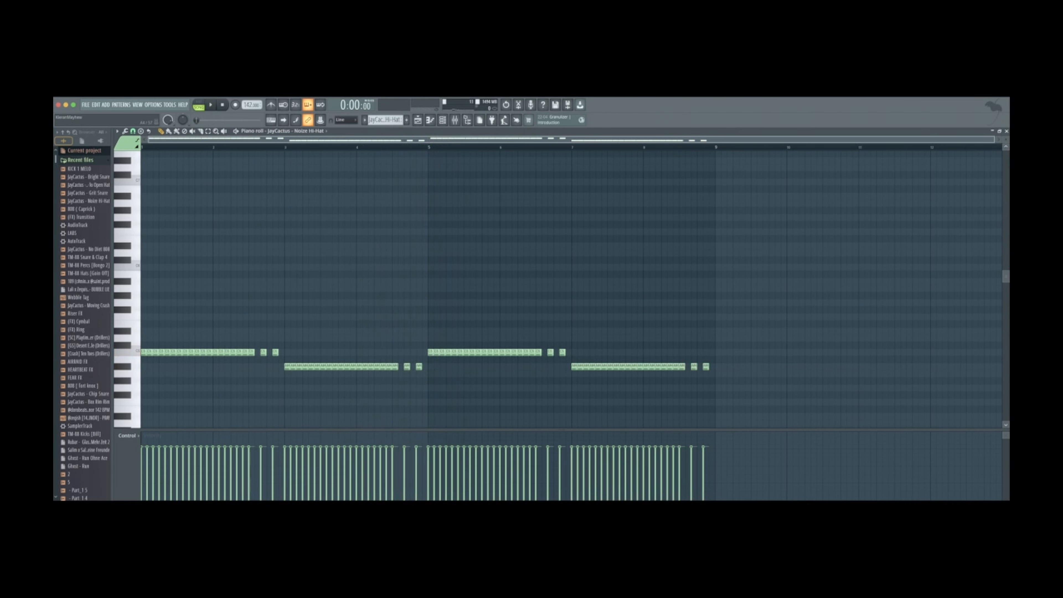
pyautogui.keyDown('super'); pyautogui.click(135, 374); pyautogui.keyUp('super')
pyautogui.keyDown('super'); pyautogui.click(128, 367); pyautogui.keyUp('super')
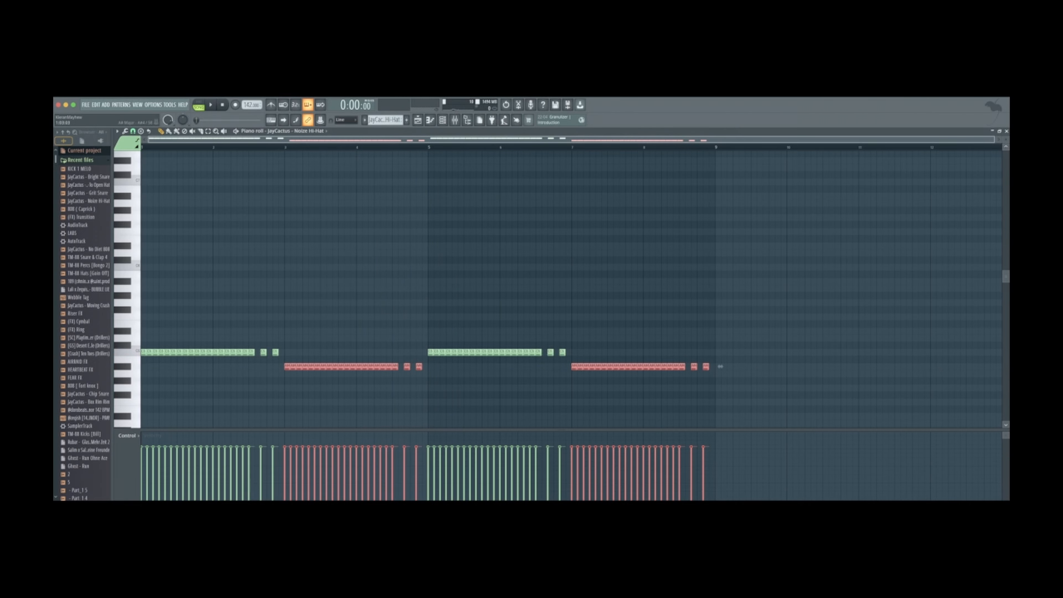
pyautogui.hotkey('shift', 'Up')
pyautogui.press('super+d')
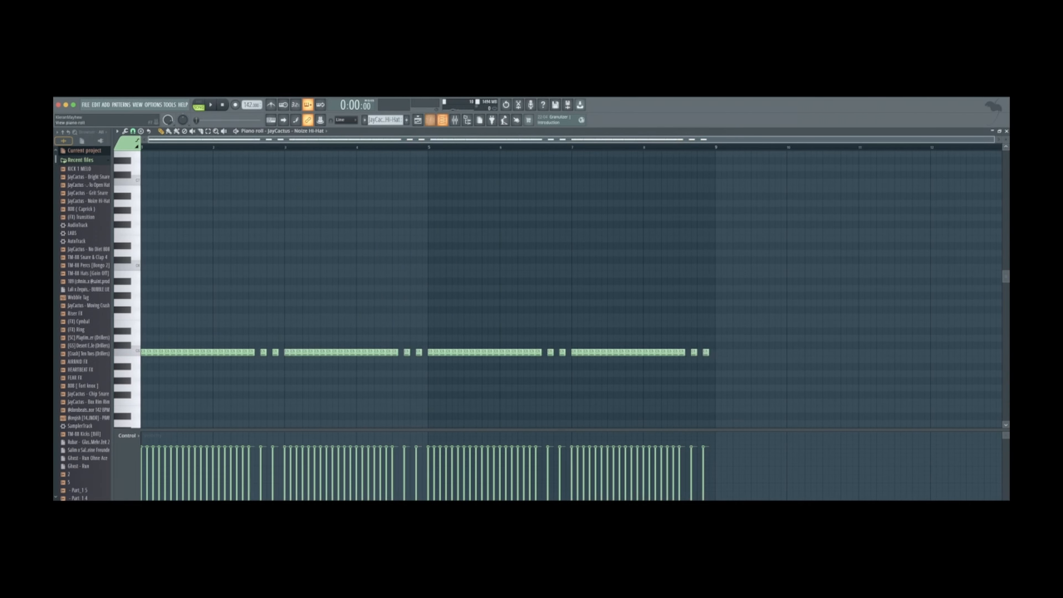
# Unmute the JayCactus - Grit Snare track in the playlist and view its pattern in the piano roll
pyautogui.press('F5')
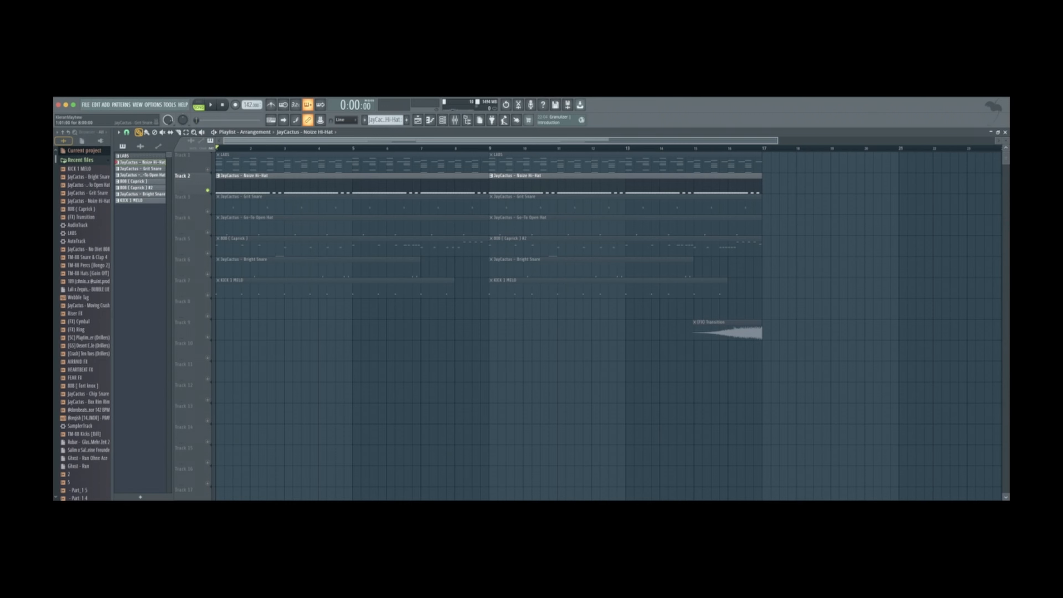
pyautogui.click(208, 211)
pyautogui.keyDown('super'); pyautogui.click(243, 197); pyautogui.keyUp('super')
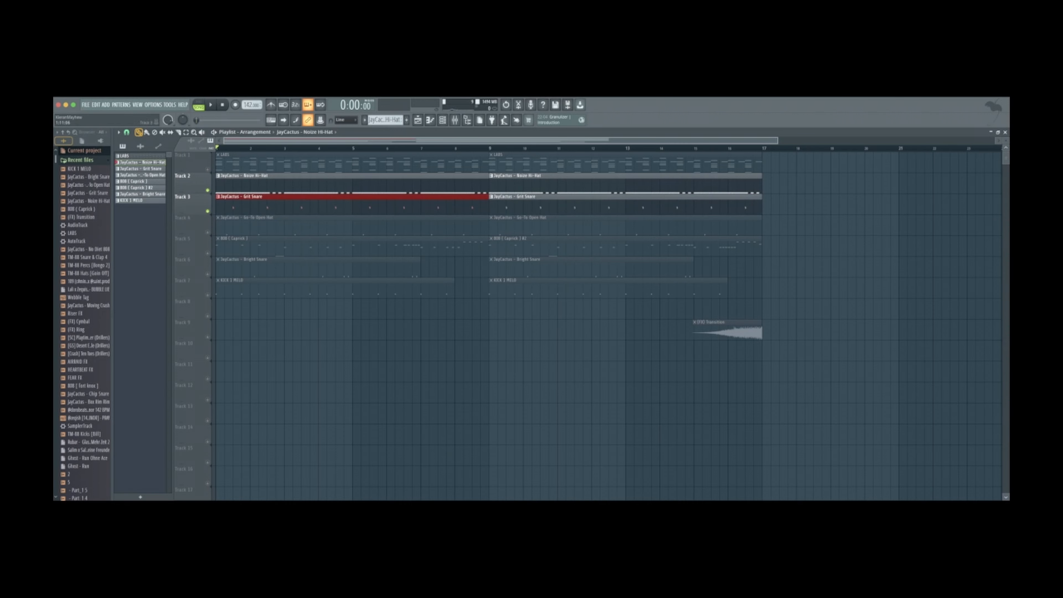
pyautogui.press('F7')
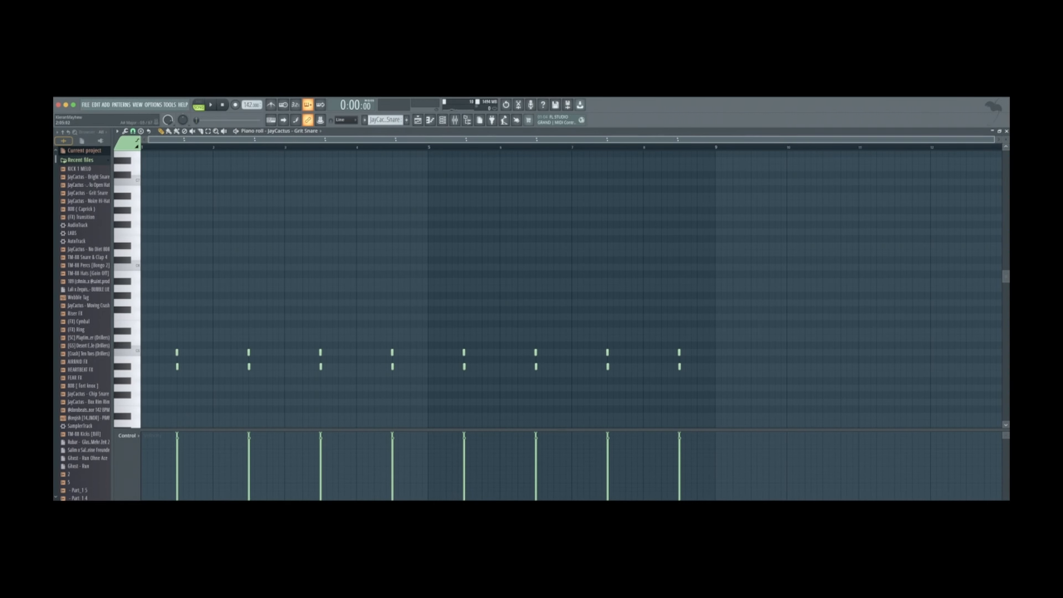
pyautogui.scroll(-1, 232, 301)
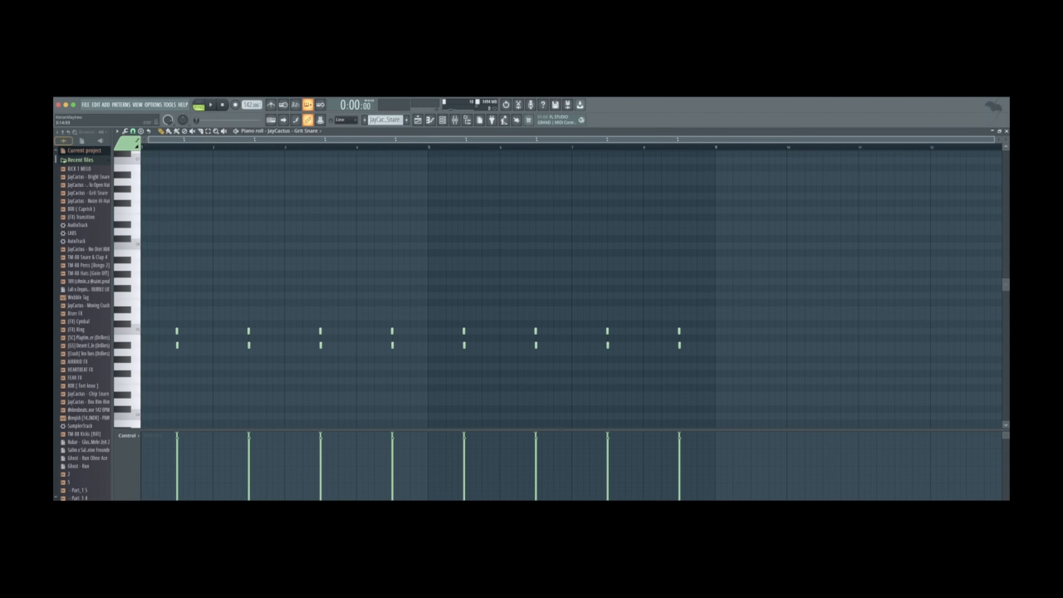
pyautogui.click(418, 120)
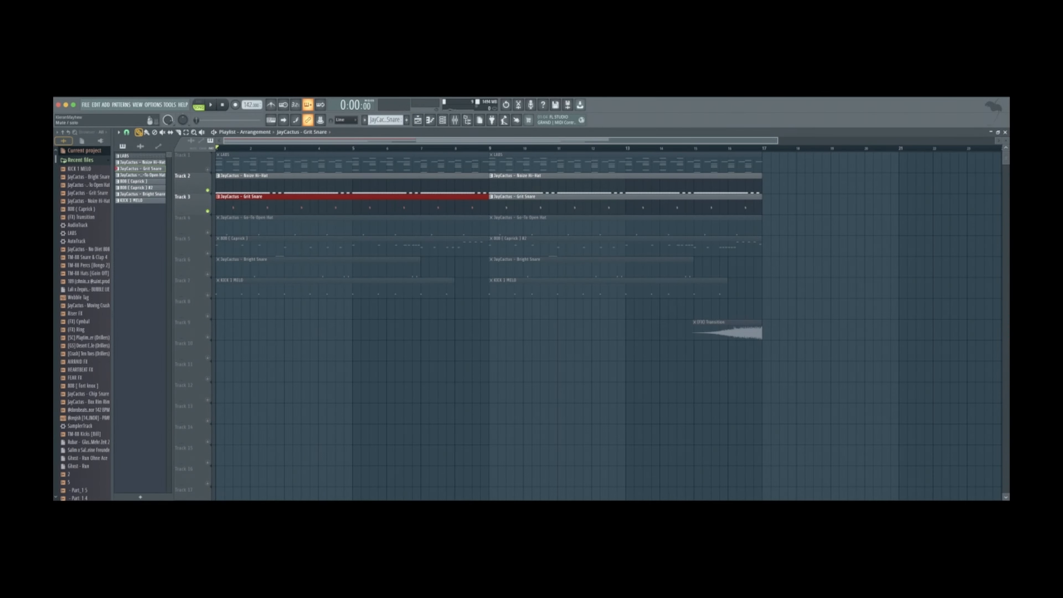
# Mute the Noise Hi-Hat track and play back the Grit Snare pattern from the piano roll
pyautogui.click(207, 190)
pyautogui.doubleClick(249, 210)
pyautogui.press('space')
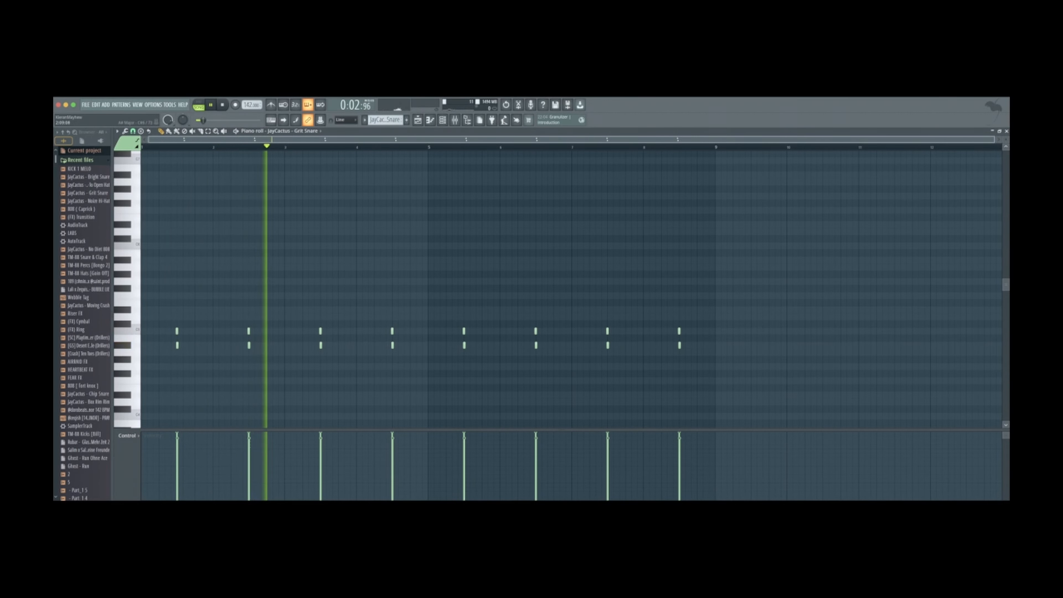
pyautogui.press('space')
# Delete the lower row of Grit Snare notes and play back the pattern with only the upper row
pyautogui.keyDown('ctrl'); pyautogui.click(124, 346); pyautogui.keyUp('ctrl')
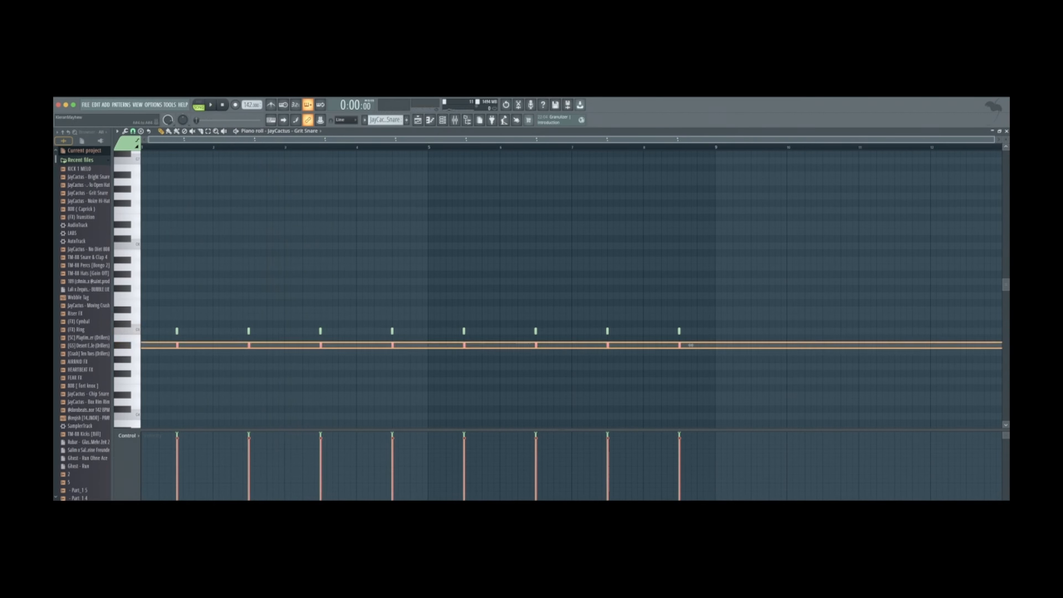
pyautogui.press('Delete')
pyautogui.press('space')
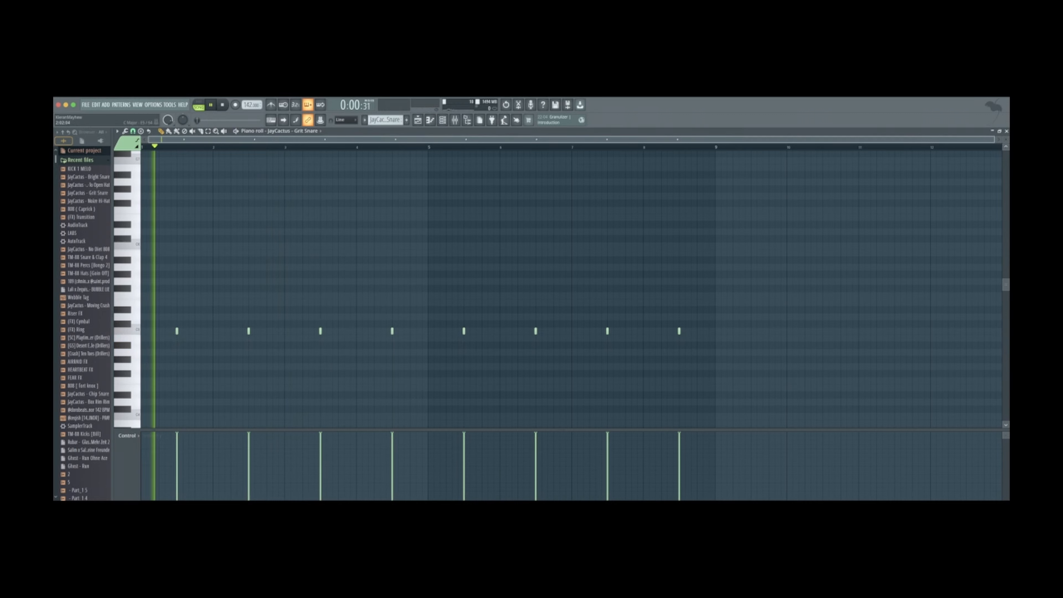
pyautogui.press('space')
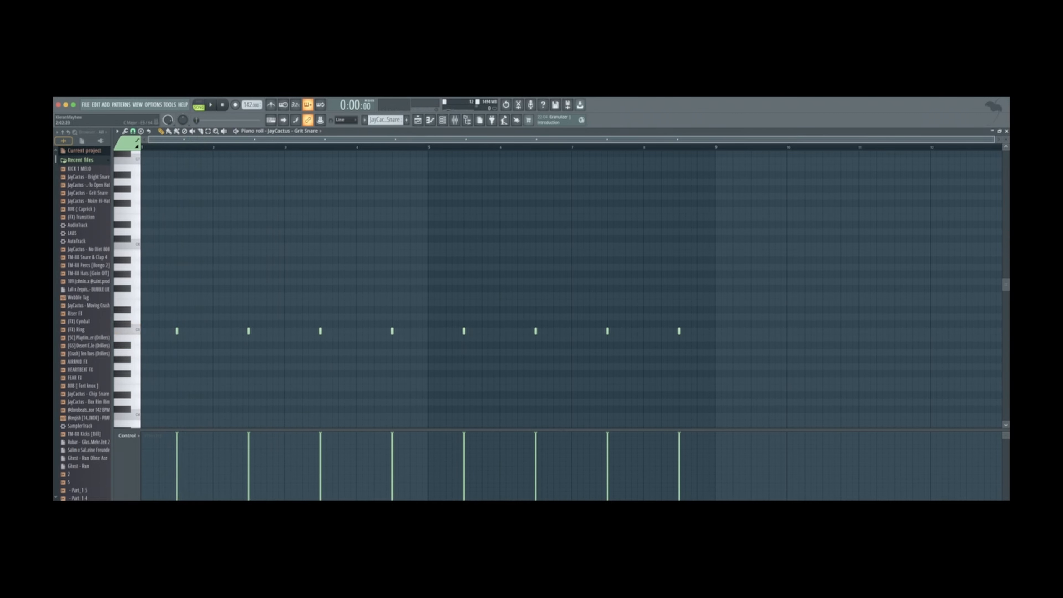
# Undo the deletion of the lower row of Grit Snare notes
pyautogui.hotkey('ctrl', 'z')
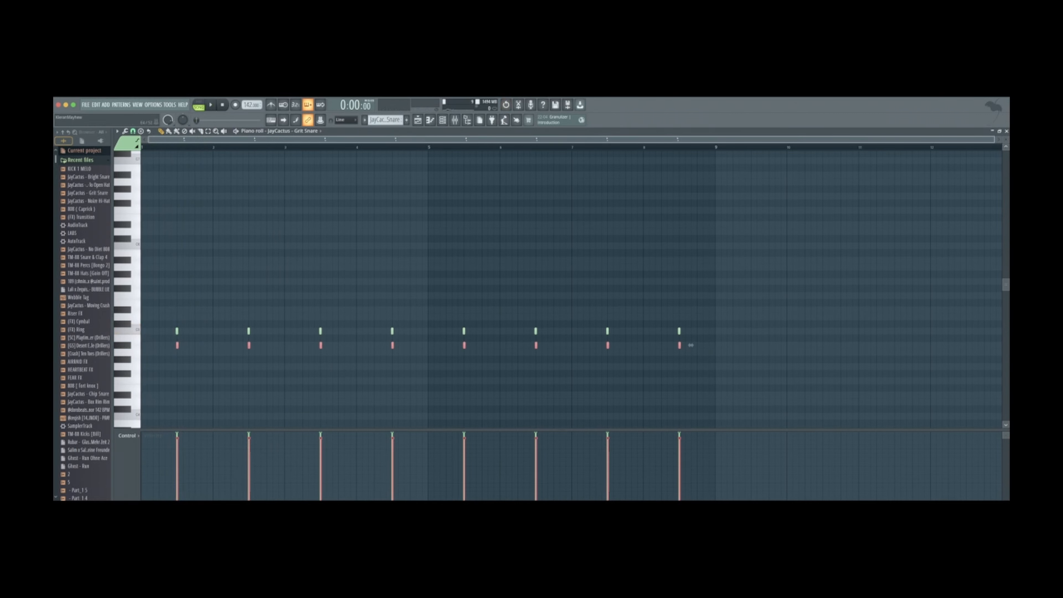
pyautogui.scroll(5, 691, 346)
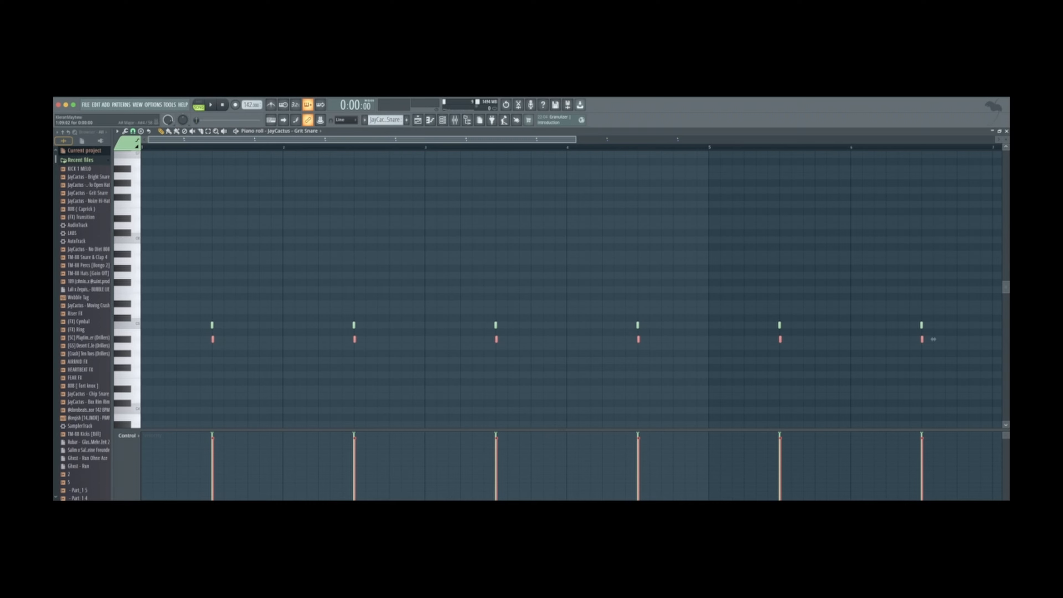
# Play back the Grit Snare pattern with both note rows and return to the playlist
pyautogui.press('space')
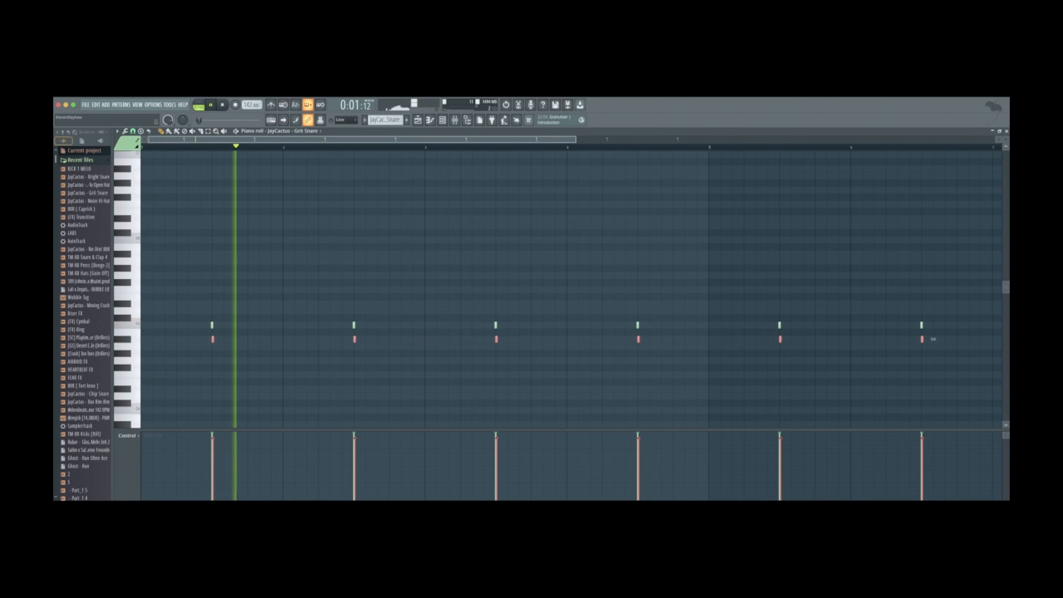
pyautogui.press('space')
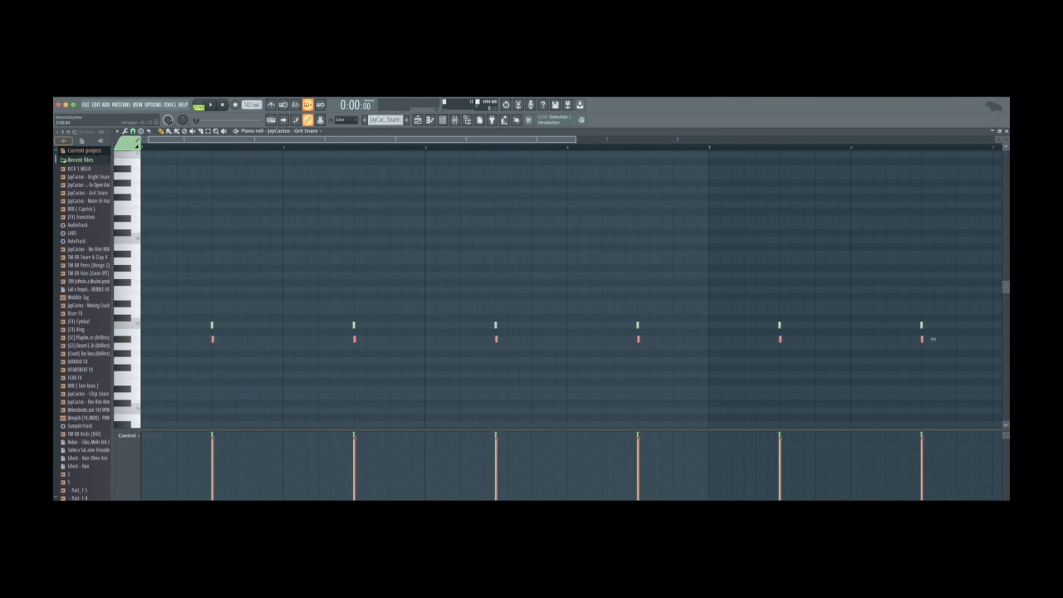
pyautogui.press('F5')
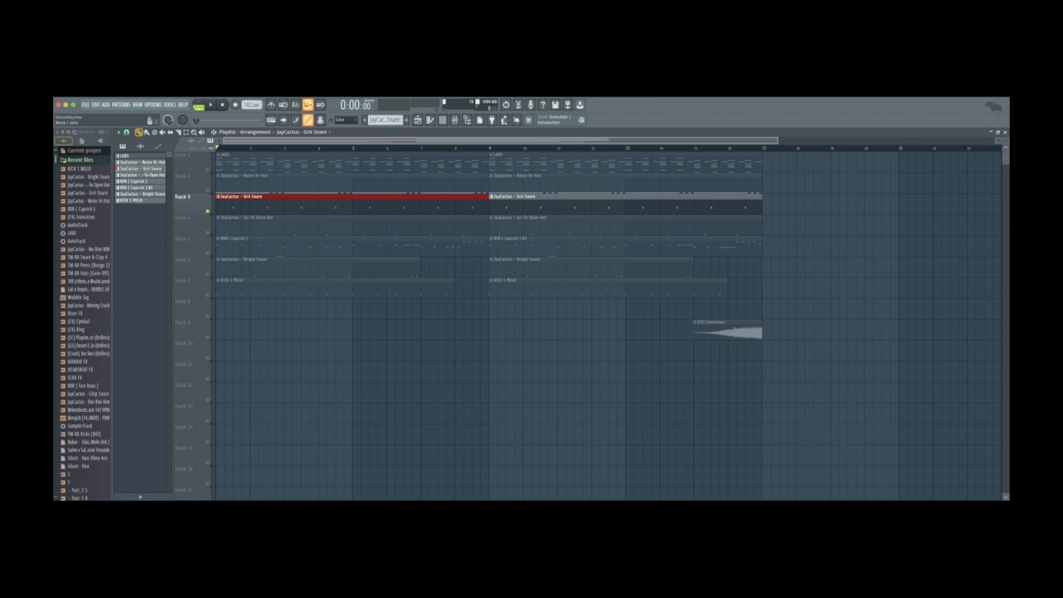
# Solo the JayCactus - Go-To Open Hat track and play back its pattern in the piano roll
pyautogui.rightClick(208, 232)
pyautogui.doubleClick(321, 225)
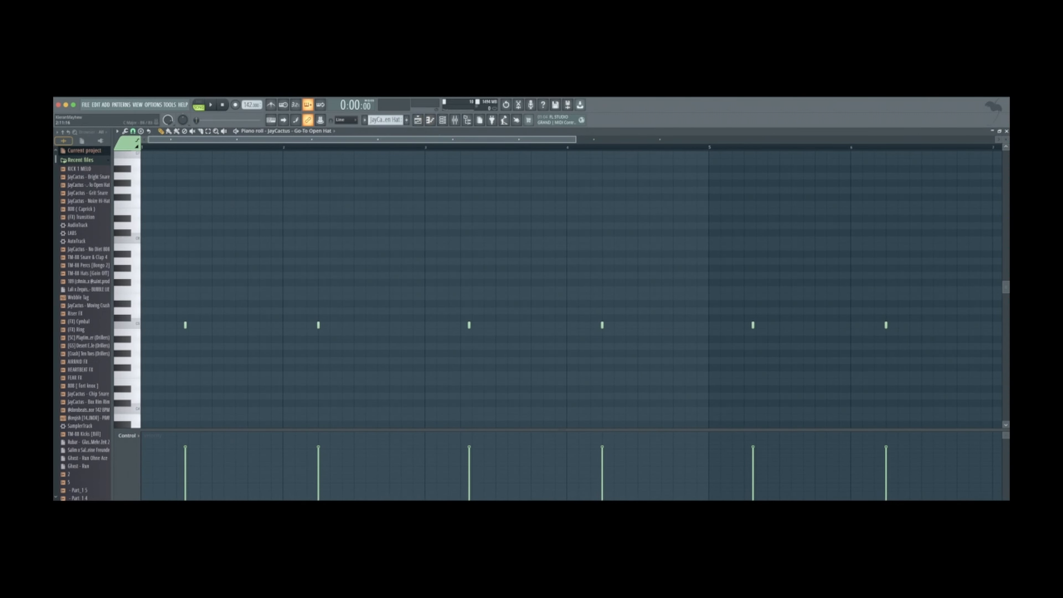
pyautogui.press('space')
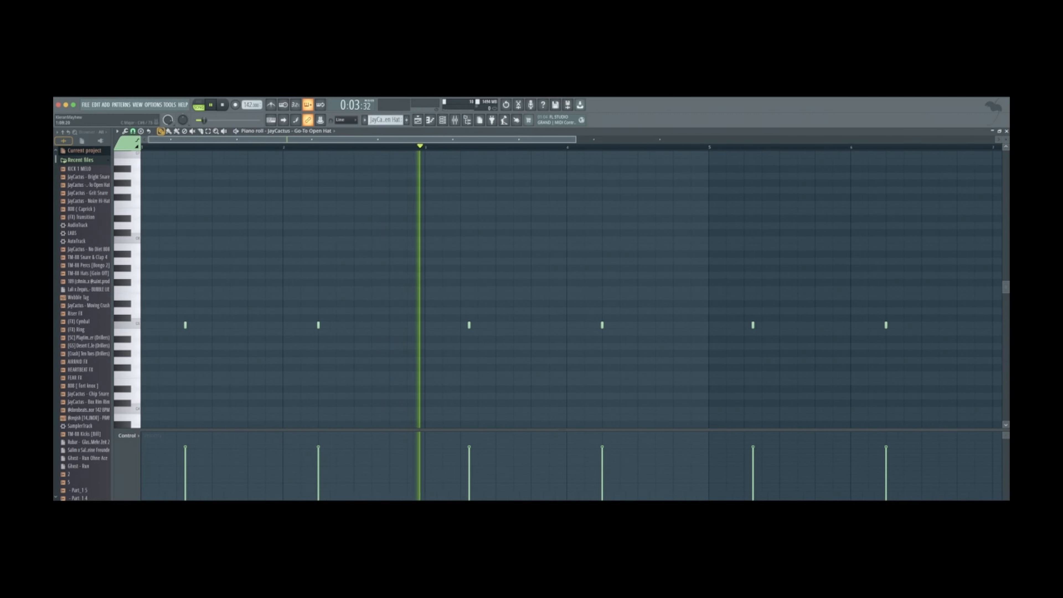
pyautogui.press('space')
pyautogui.press('F5')
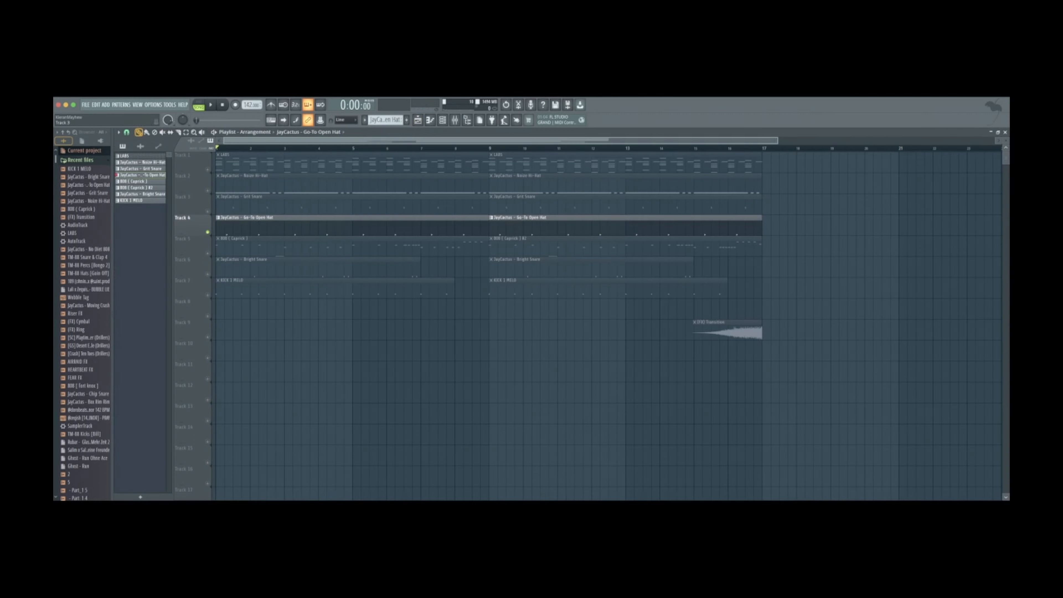
# Unmute the Grit Snare track in the playlist and play it together with the open hat
pyautogui.click(207, 211)
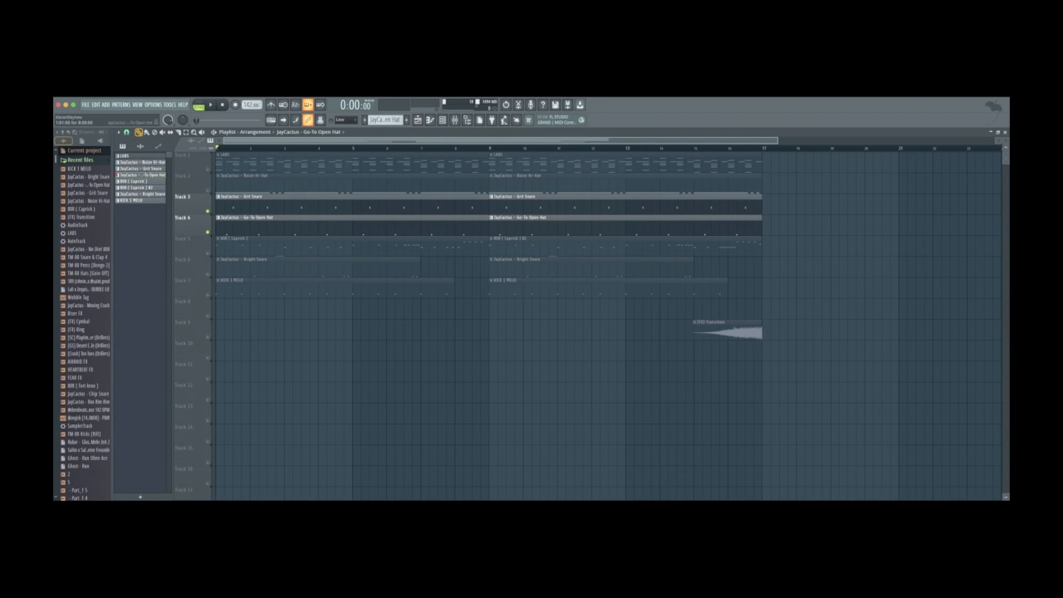
pyautogui.press('space')
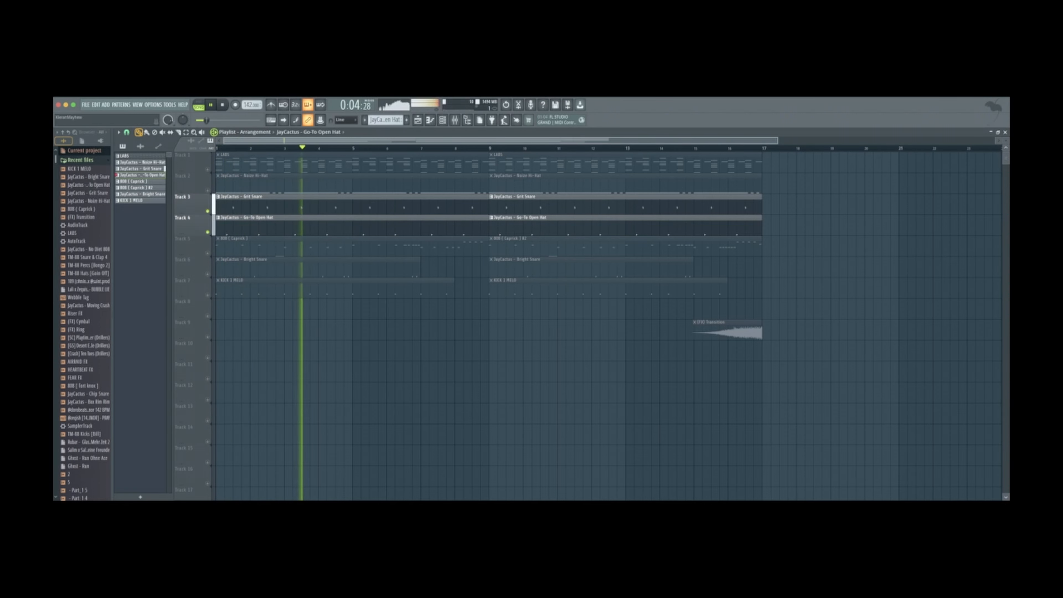
pyautogui.press('space')
# Select the first Go-To Open Hat note in the piano roll and view the pattern's steps in the channel rack
pyautogui.doubleClick(302, 225)
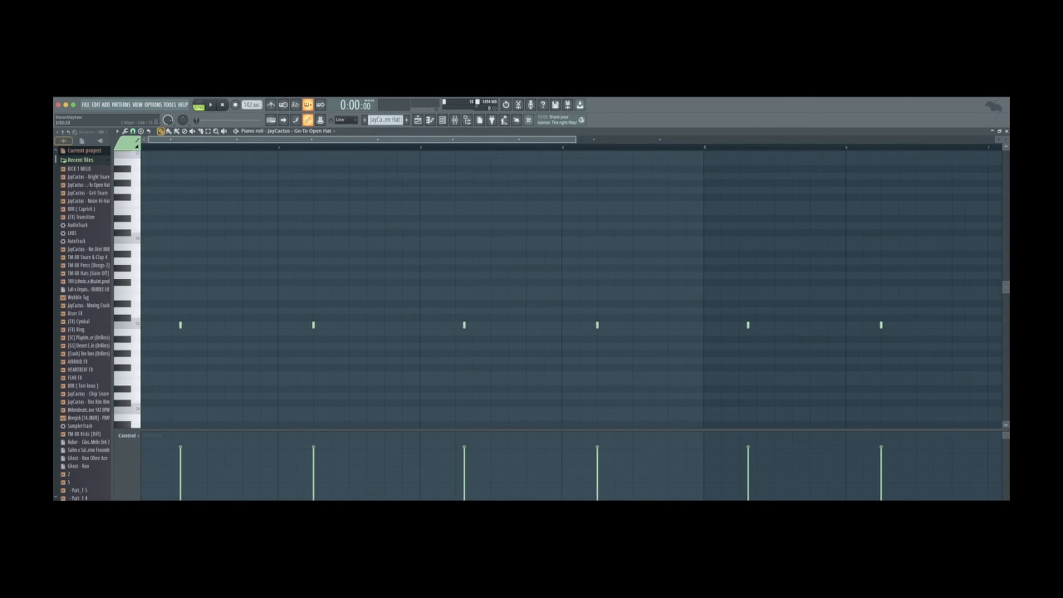
pyautogui.moveTo(170, 322); pyautogui.dragTo(221, 335)
pyautogui.moveTo(215, 334); pyautogui.dragTo(175, 317)
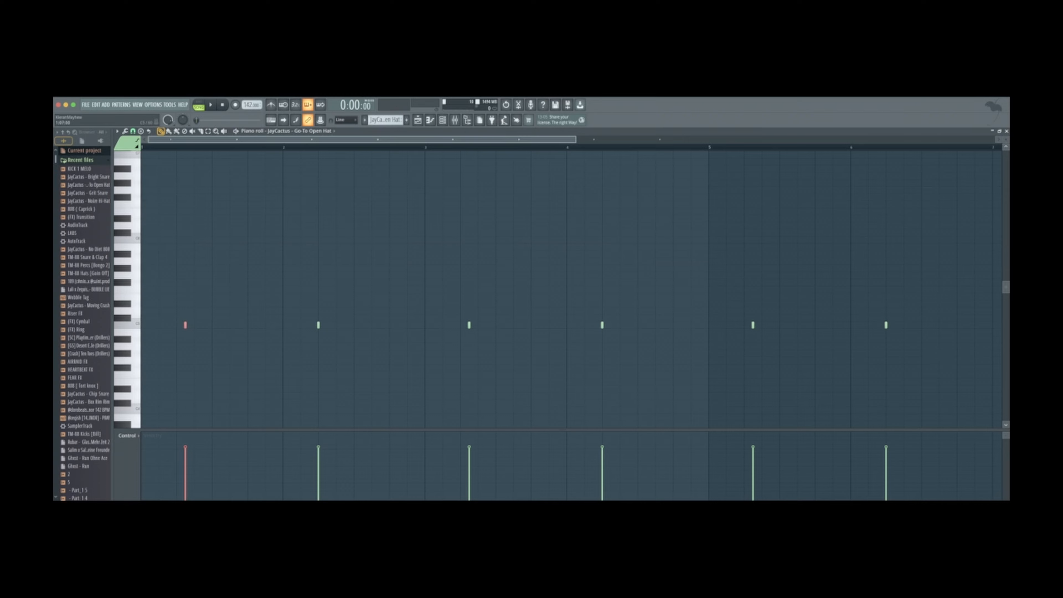
pyautogui.click(442, 121)
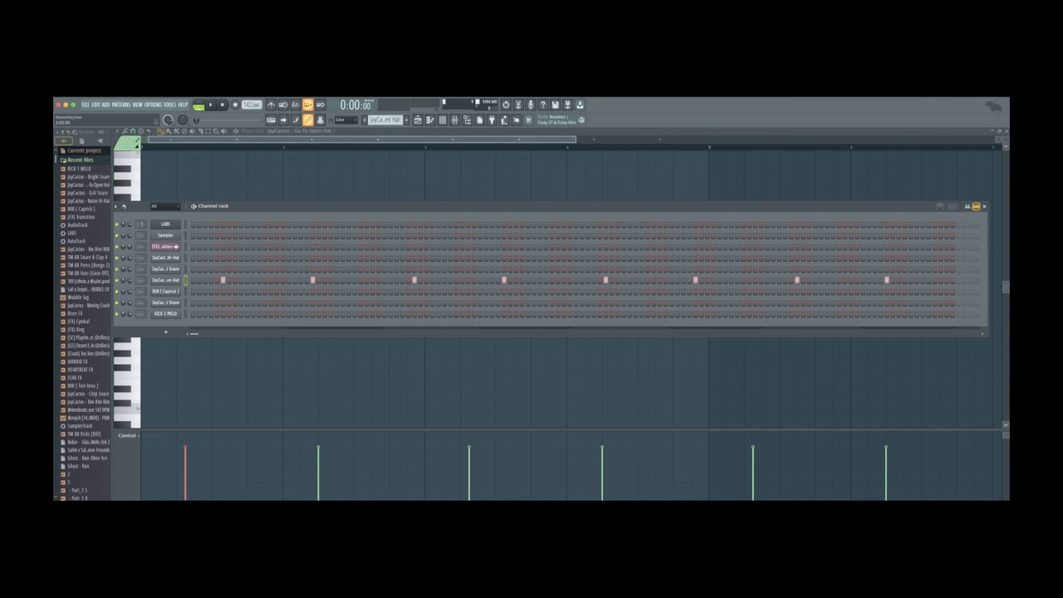
pyautogui.click(417, 120)
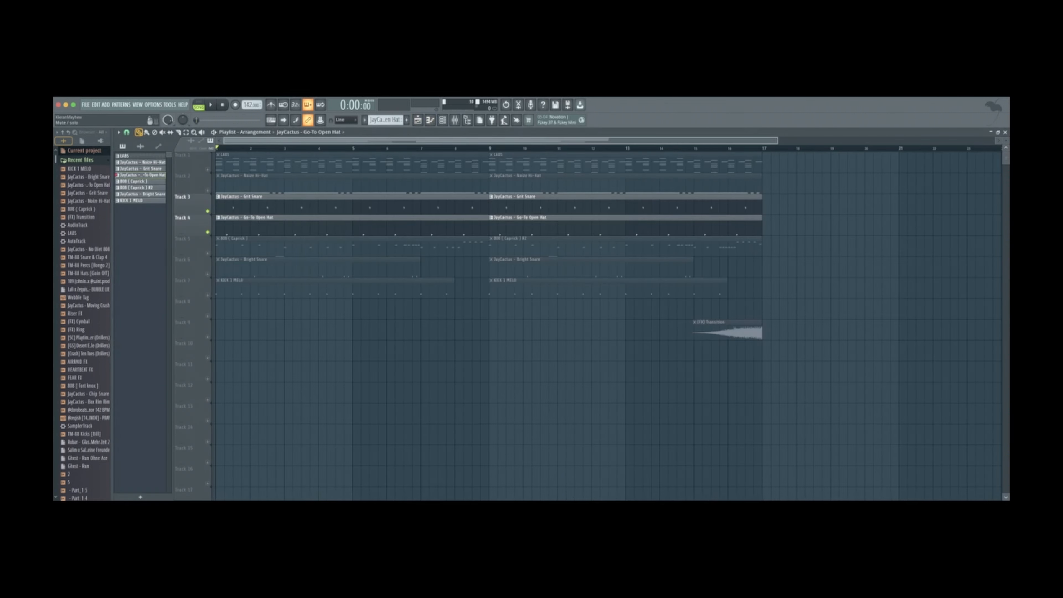
# Solo the 808 ( Caprick ) track in the playlist and start playback from the beginning
pyautogui.rightClick(208, 253)
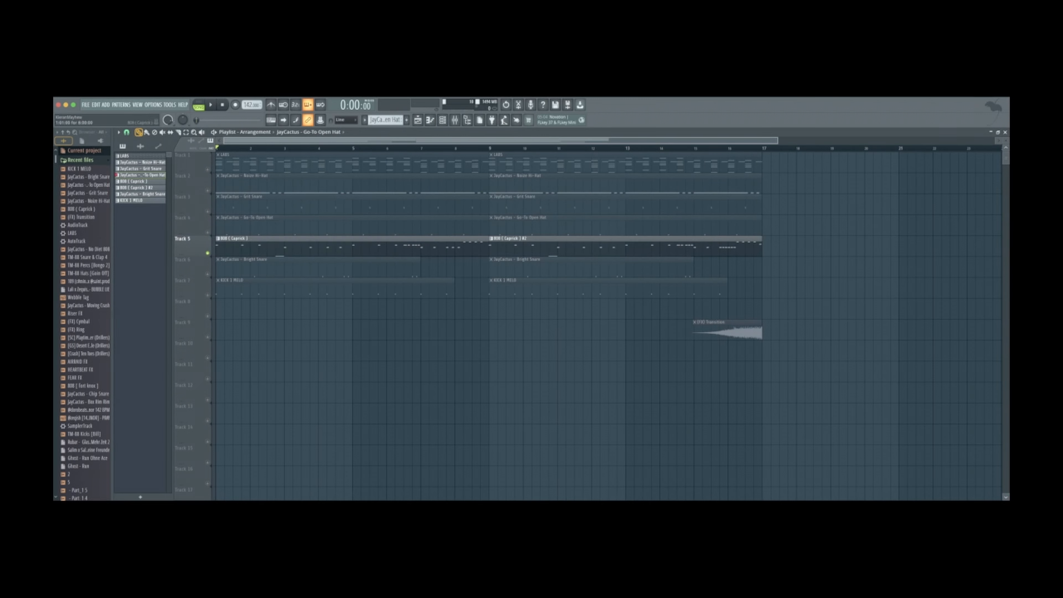
pyautogui.click(352, 246)
pyautogui.press('space')
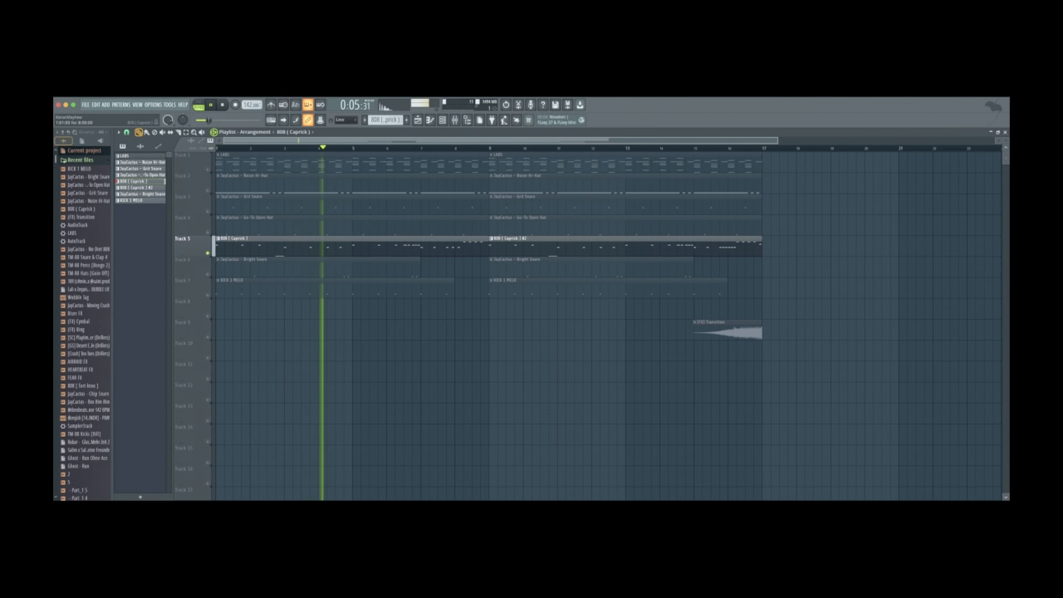
# Examine the full 808 ( Caprick ) pattern in the piano roll while it plays through
pyautogui.doubleClick(352, 247)
pyautogui.hscroll(-10, 382, 232)
pyautogui.scroll(-5, 383, 232)
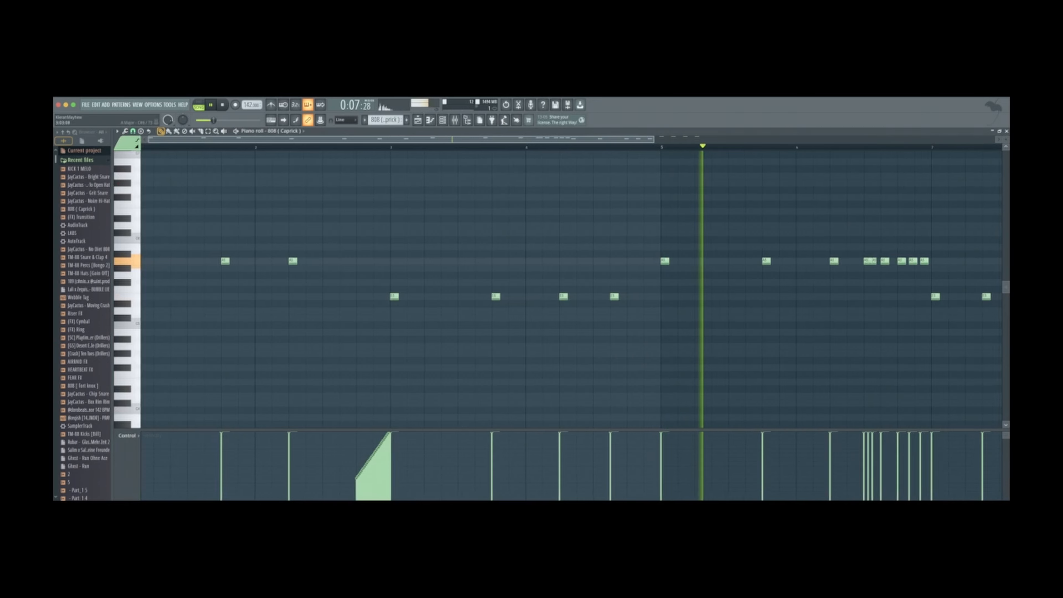
pyautogui.scroll(-2, 572, 289)
pyautogui.scroll(-3, 572, 290)
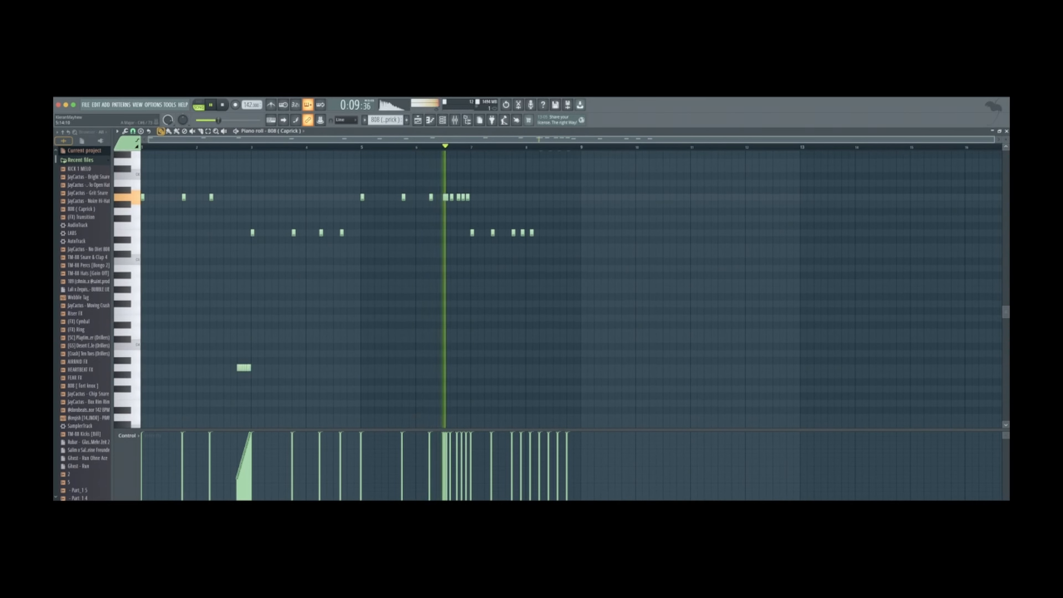
pyautogui.scroll(3, 572, 289)
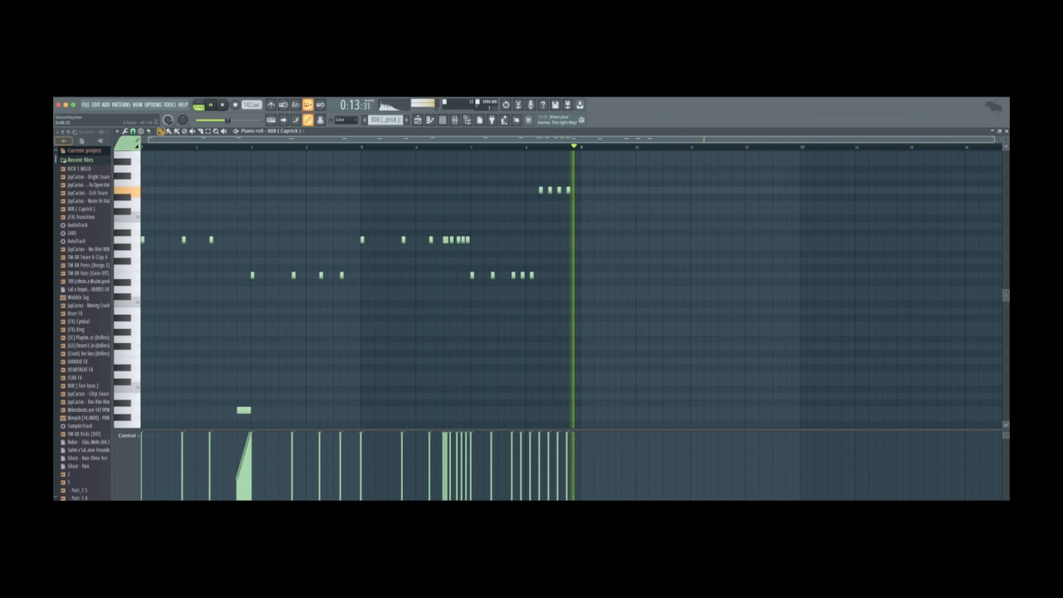
pyautogui.press('space')
# Select the low 808 note roll just before bar 3, inspect its rising velocities up close and play it back
pyautogui.scroll(-1, 270, 382)
pyautogui.moveTo(268, 397); pyautogui.dragTo(213, 387)
pyautogui.scroll(-3, 244, 373)
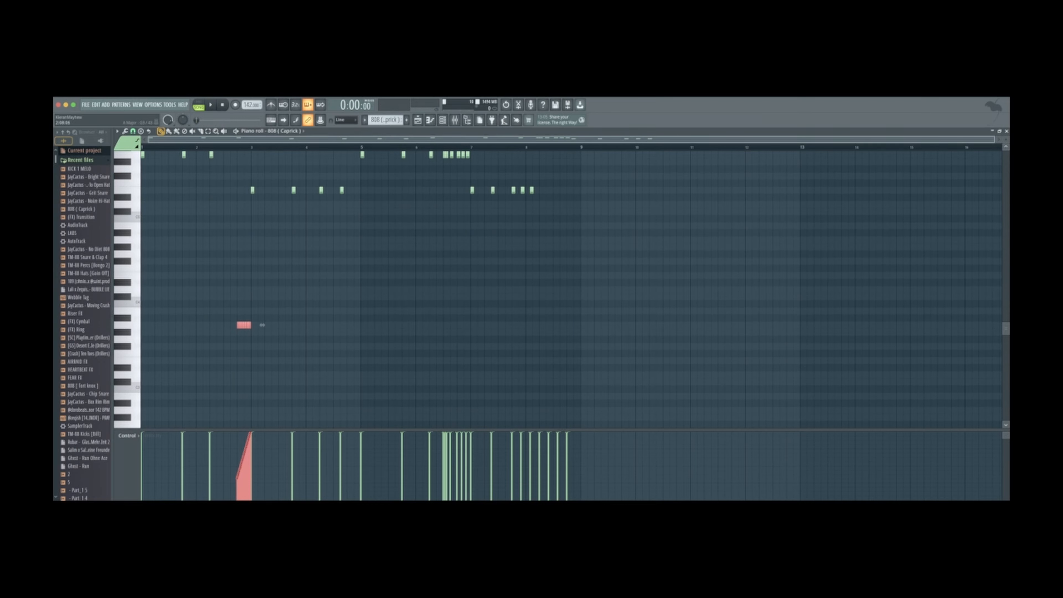
pyautogui.scroll(3, 262, 325)
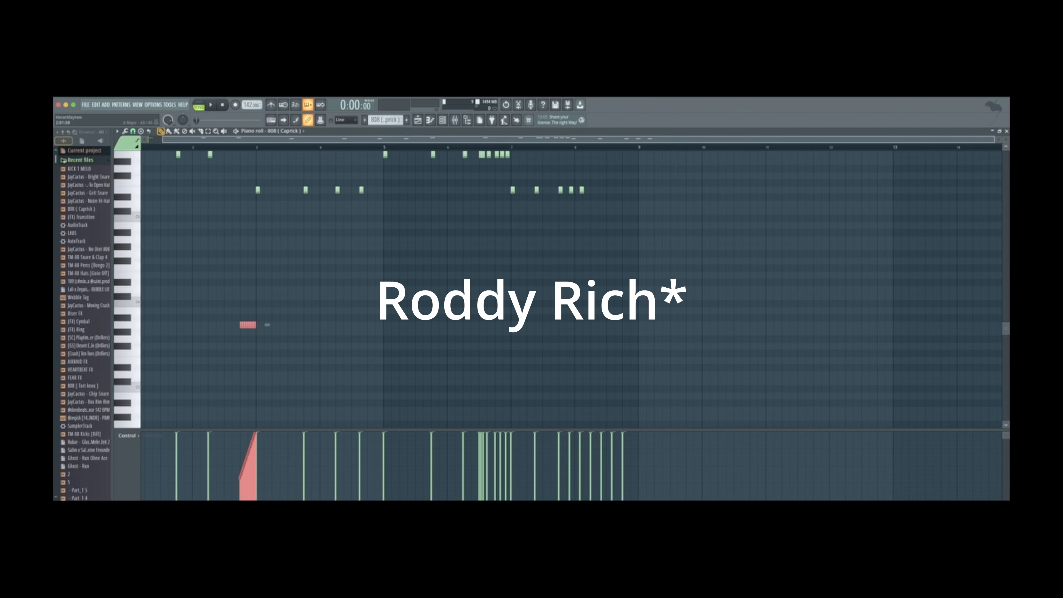
pyautogui.scroll(2, 267, 325)
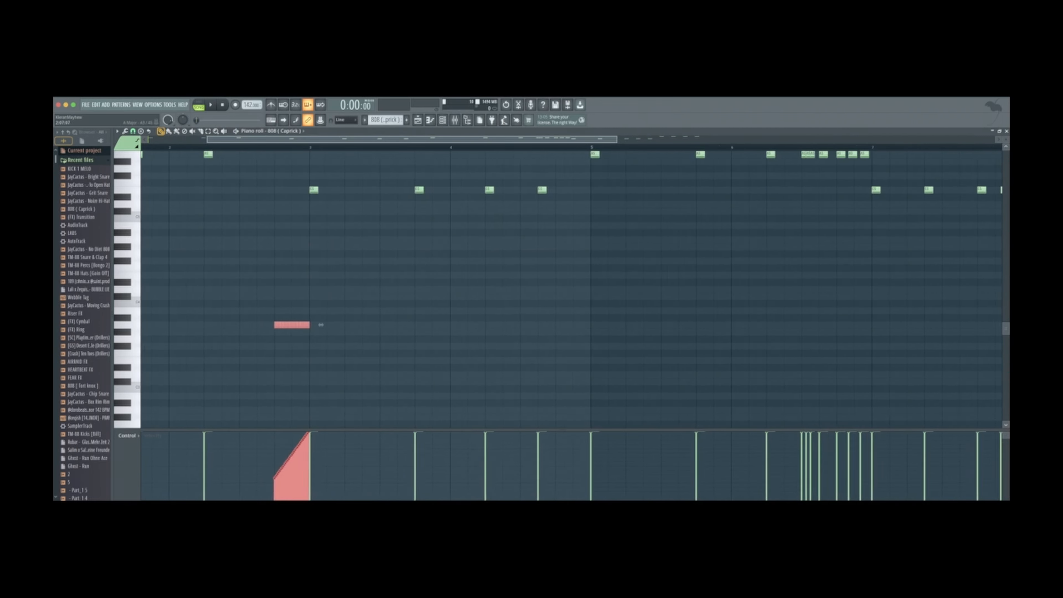
pyautogui.scroll(2, 321, 326)
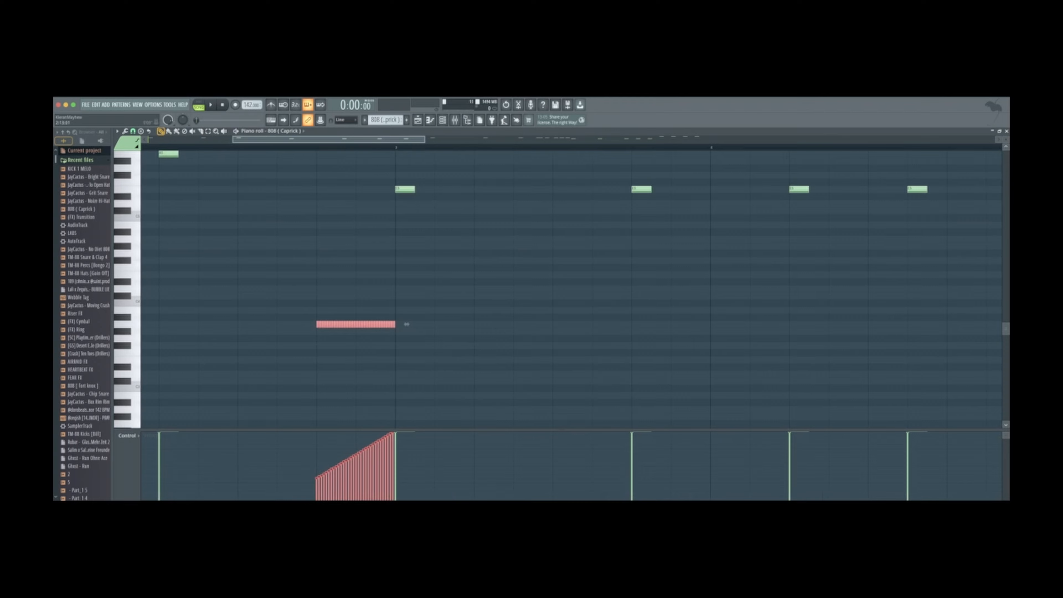
pyautogui.press('space')
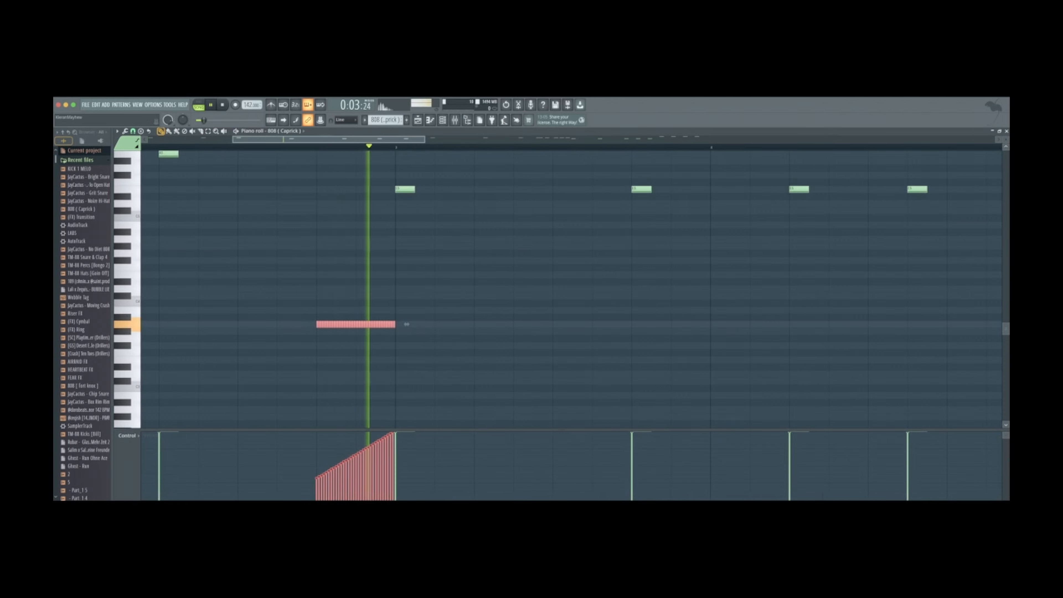
pyautogui.scroll(-2, 370, 324)
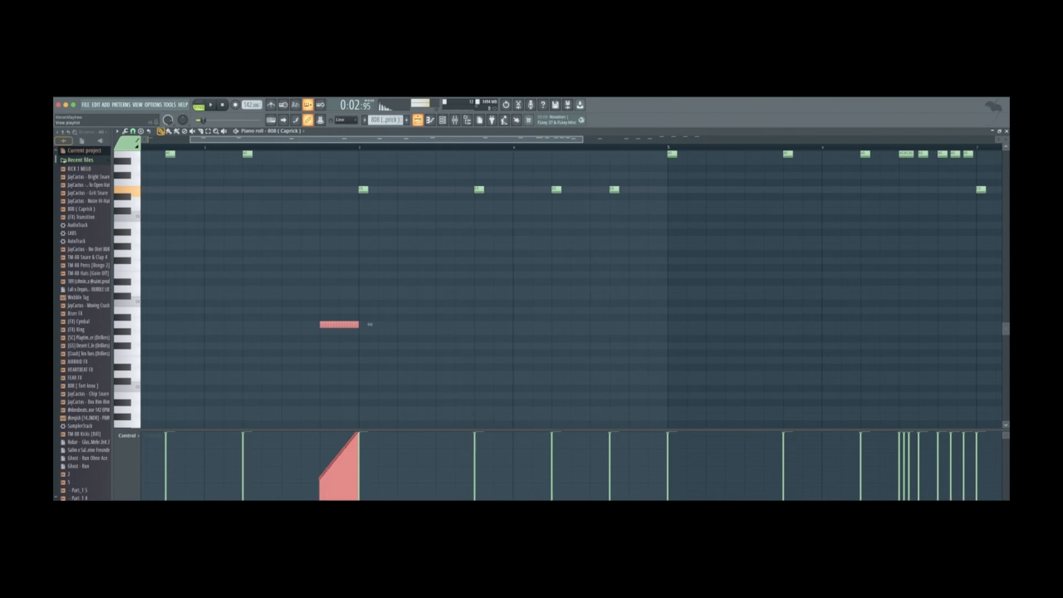
# Remove the misplaced first 808 ( Caprick ) clip from Track 5 and place it again at bar 1
pyautogui.press('F5')
pyautogui.scroll(1, 319, 267)
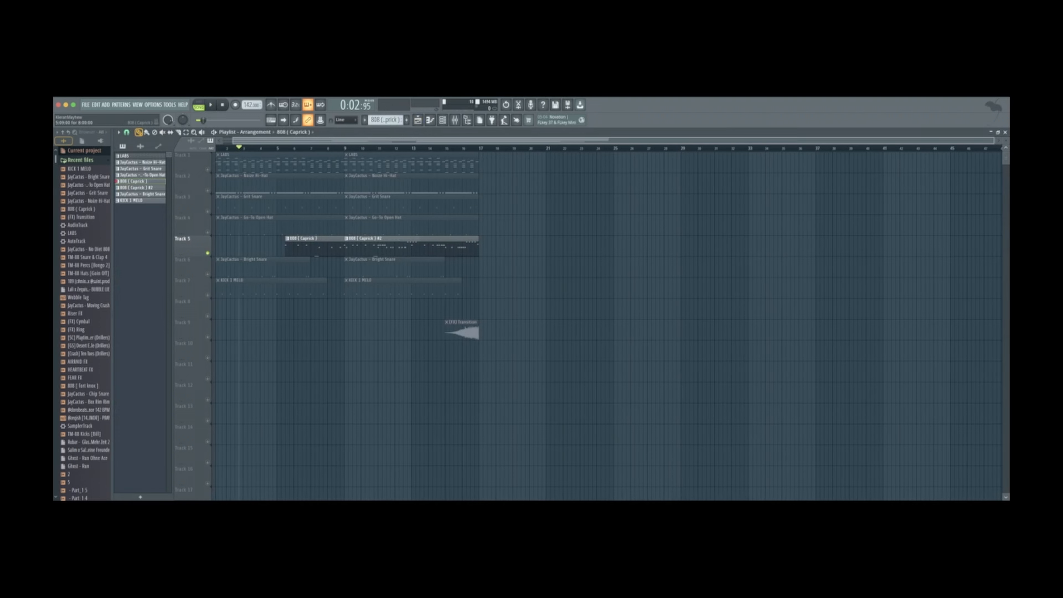
pyautogui.rightClick(289, 247)
pyautogui.hscroll(-1, 251, 247)
pyautogui.click(221, 247)
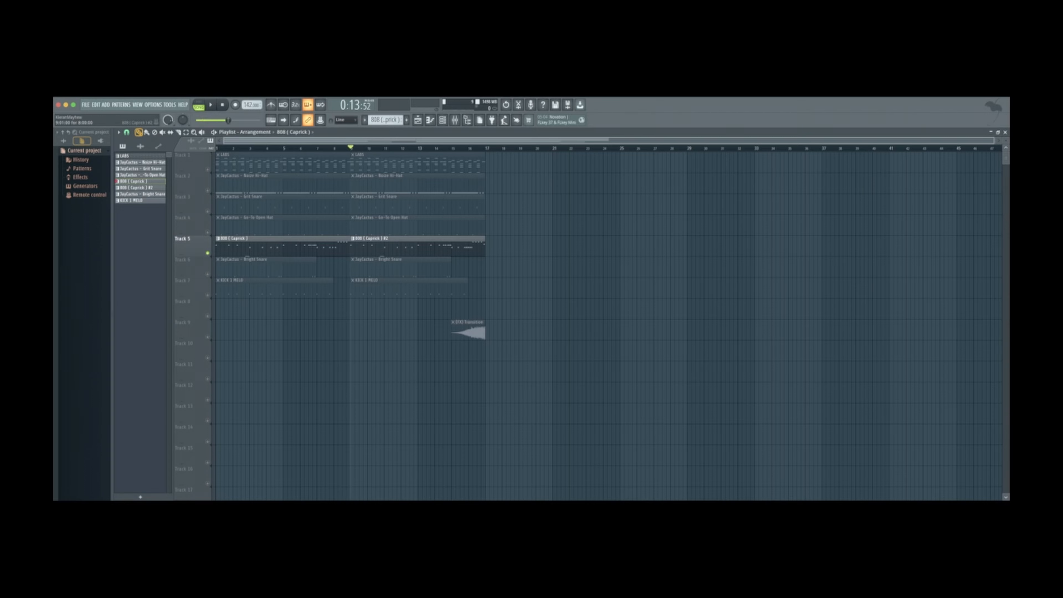
# Examine and play the 808 ( Caprick ) #2 pattern in the piano roll, including its varied ending before bar 9
pyautogui.doubleClick(450, 247)
pyautogui.hscroll(-4, 450, 247)
pyautogui.scroll(2, 450, 247)
pyautogui.scroll(-2, 450, 247)
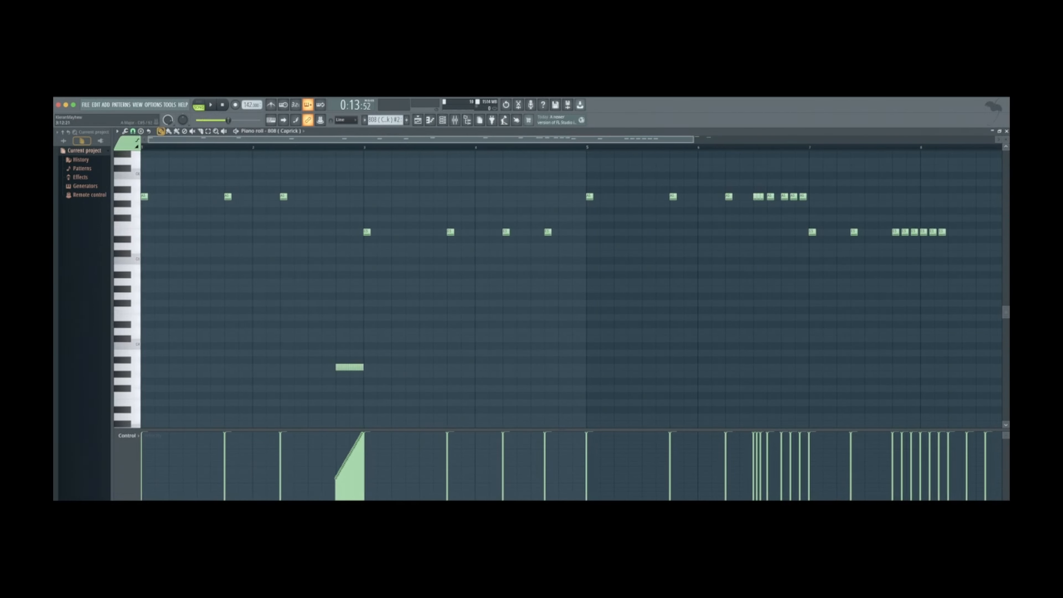
pyautogui.scroll(2, 450, 247)
pyautogui.scroll(-1, 450, 247)
pyautogui.press('space')
pyautogui.scroll(-2, 450, 247)
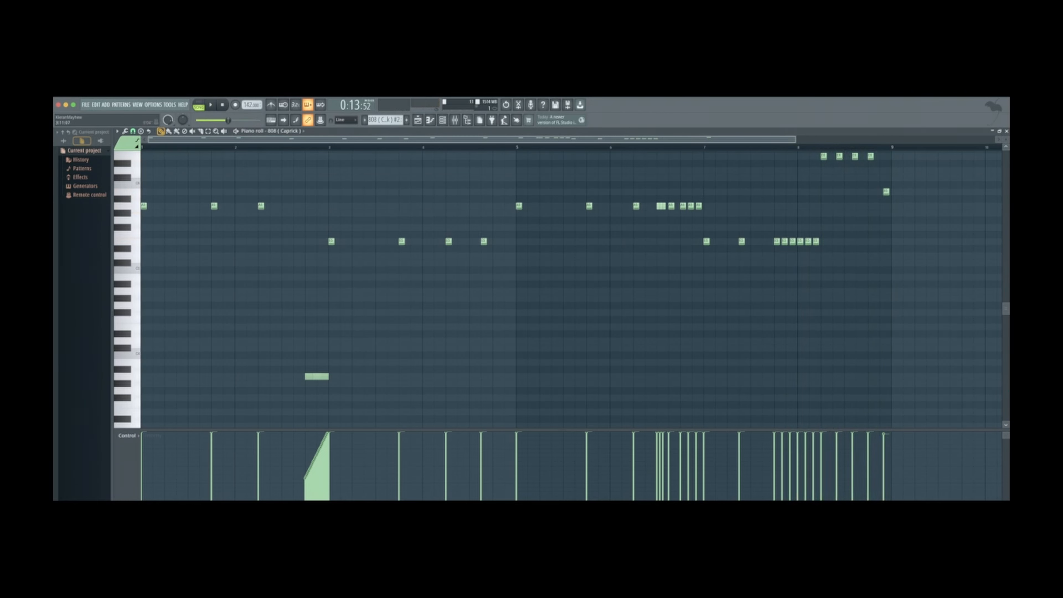
pyautogui.click(418, 121)
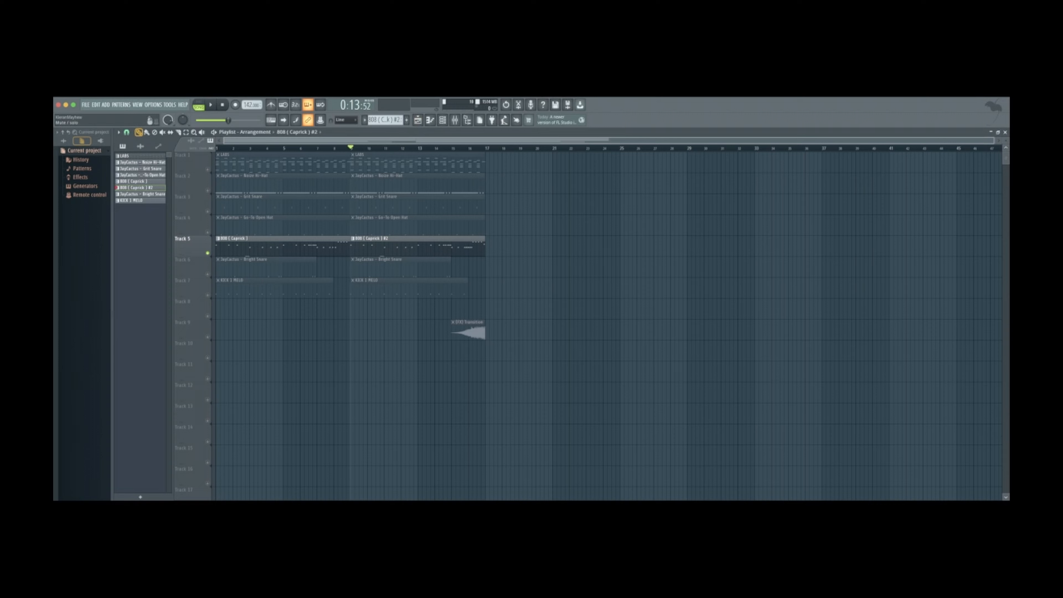
# Unmute the JayCactus - Bright Snare track, mute the 808 track and play back the Bright Snare from the start
pyautogui.click(208, 274)
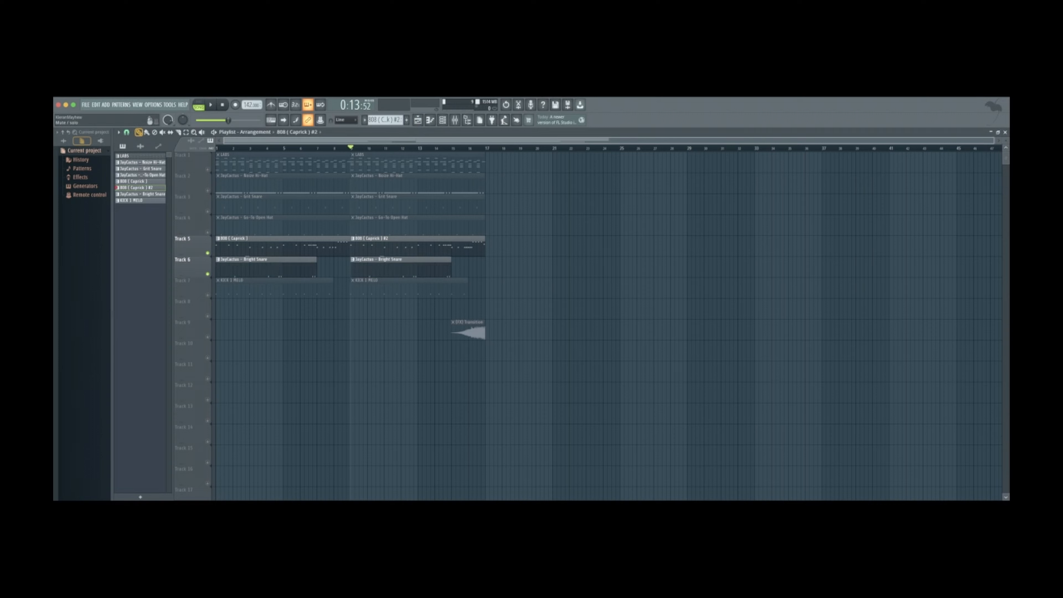
pyautogui.click(208, 253)
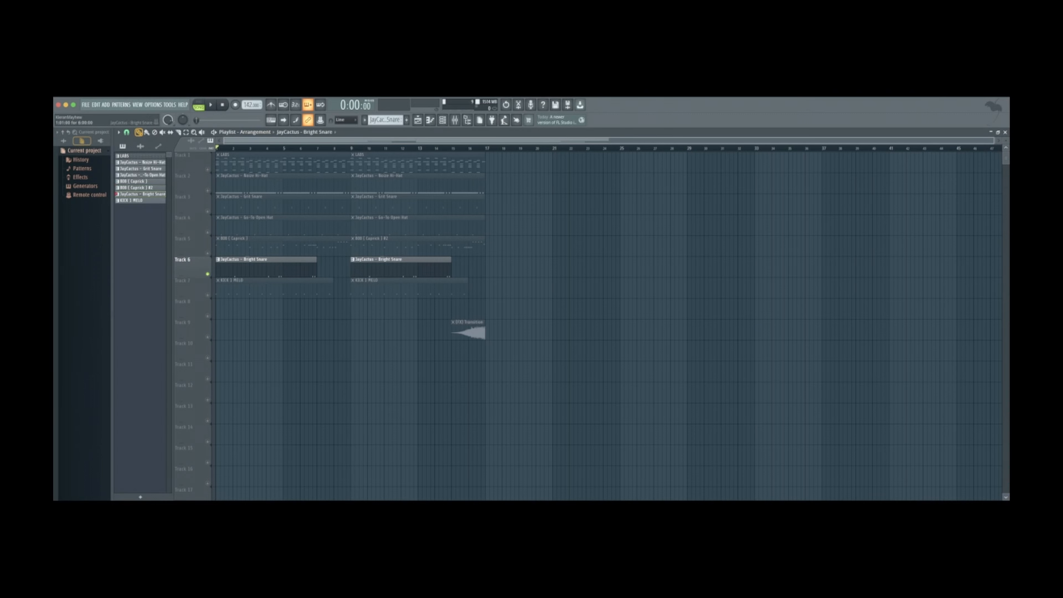
pyautogui.scroll(1, 220, 268)
pyautogui.press('space')
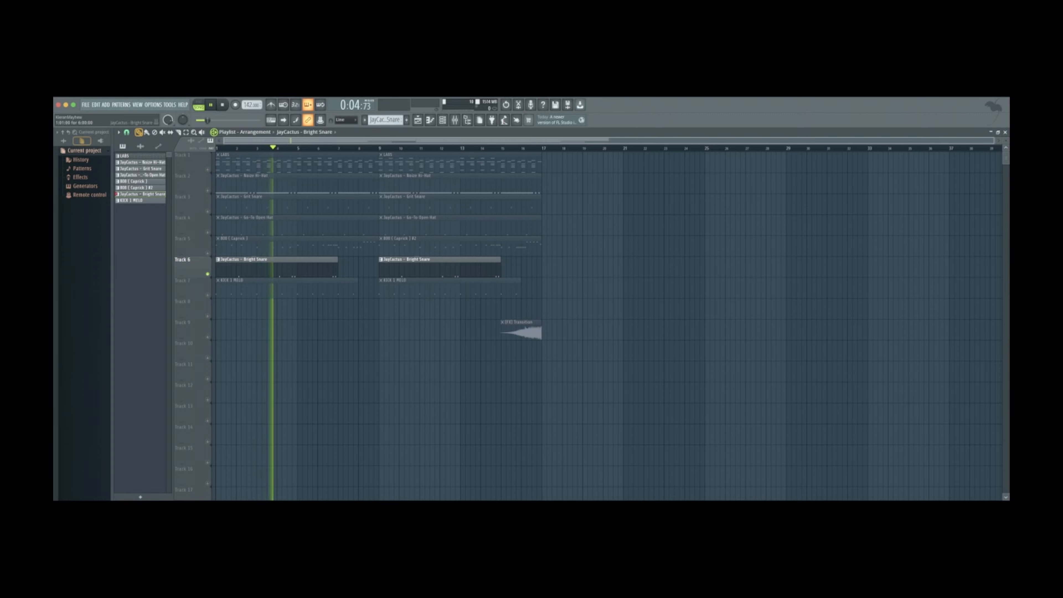
# Unmute the Grit Snare track and play it with the Bright Snare from bar 9
pyautogui.click(208, 211)
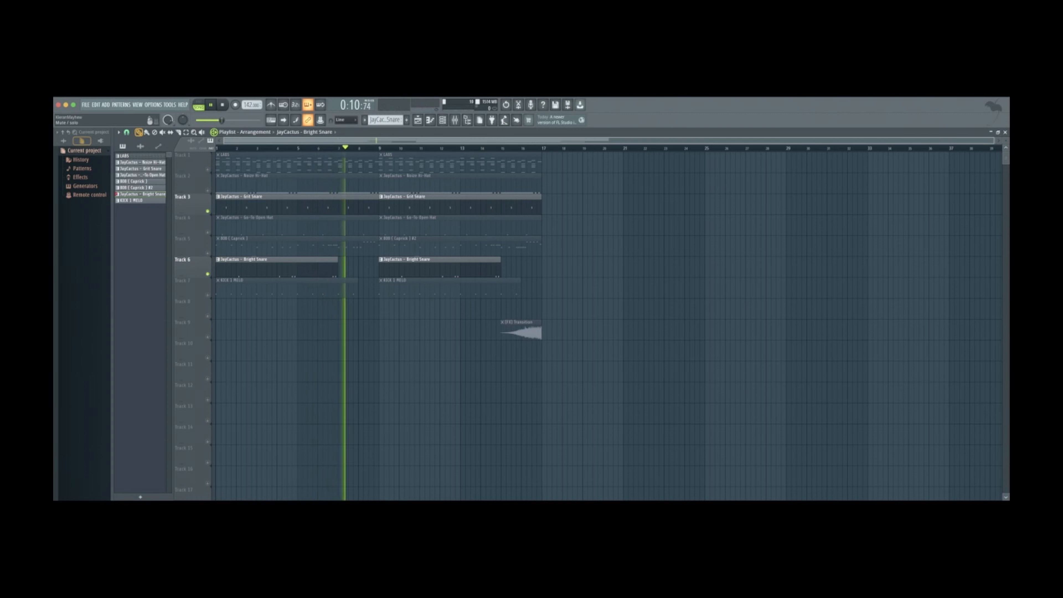
pyautogui.press('space')
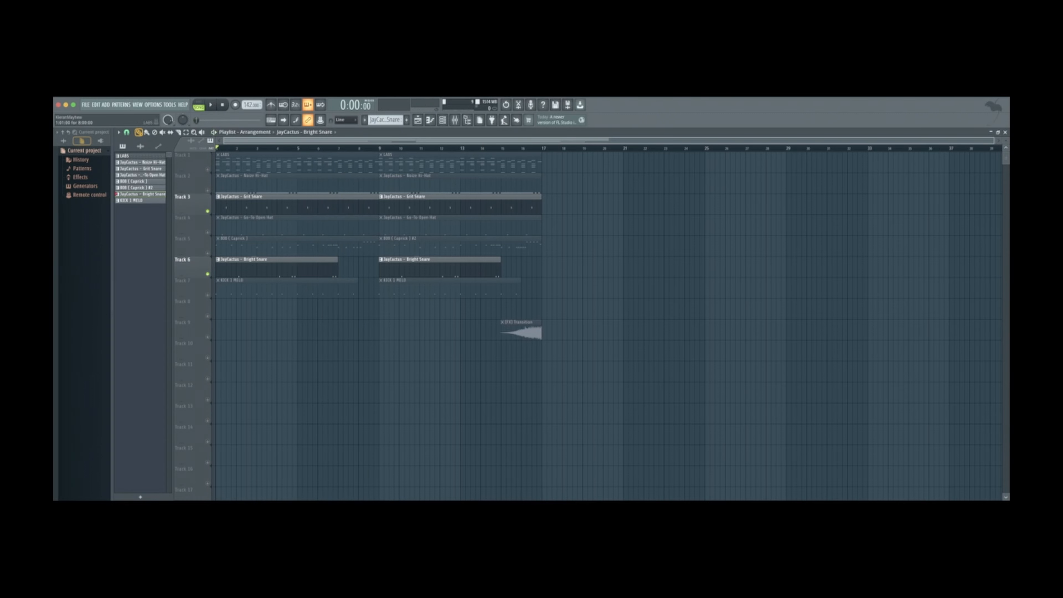
pyautogui.scroll(-2, 371, 163)
pyautogui.click(380, 148)
pyautogui.scroll(2, 380, 162)
pyautogui.press('space')
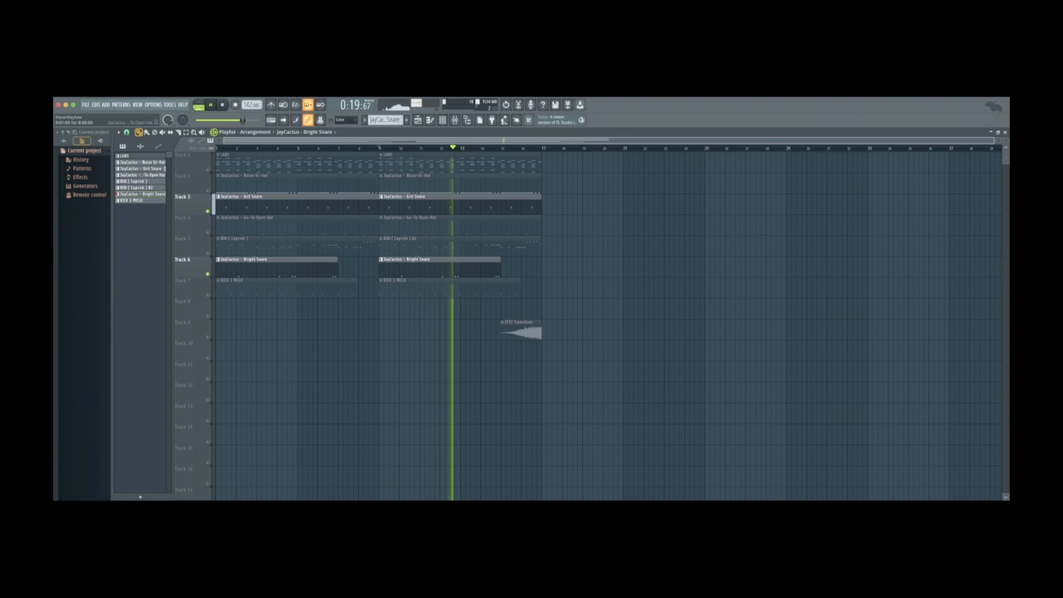
pyautogui.press('space')
# Unmute the JayCactus - Go-To Open Hat track and play it with both snares from bar 9, checking it briefly against the metronome
pyautogui.click(208, 233)
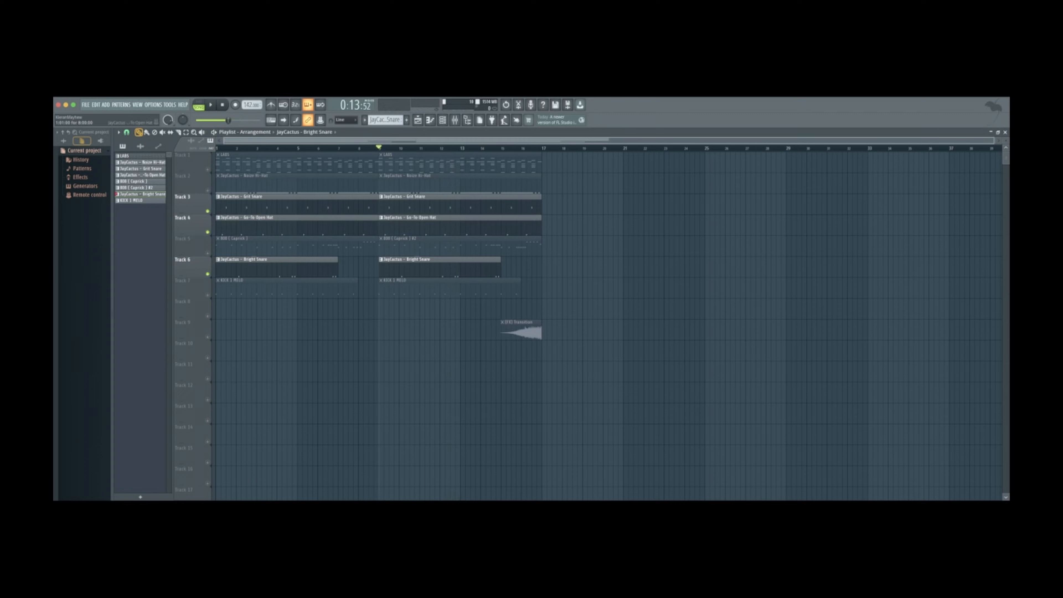
pyautogui.press('space')
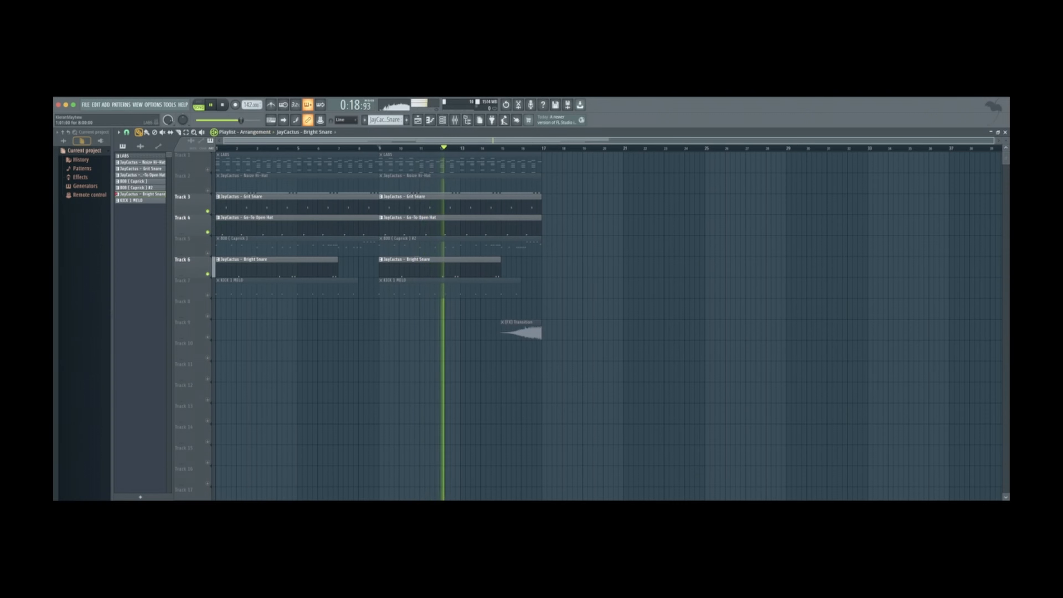
pyautogui.click(270, 105)
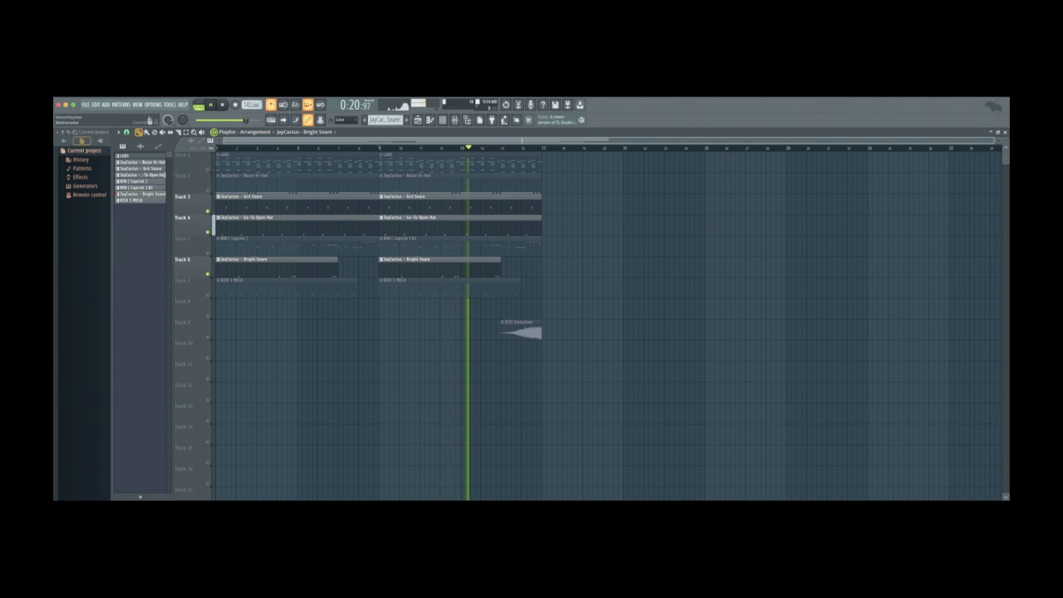
pyautogui.press('super+m')
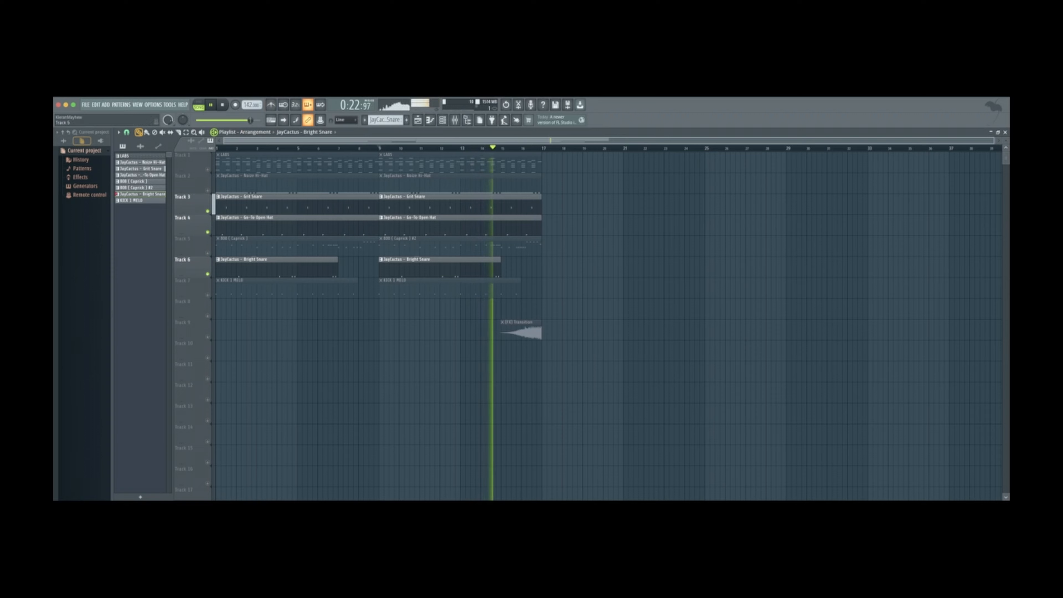
pyautogui.press('space')
# Solo the KICK 1 MELO track and play it from bar 9
pyautogui.click(207, 295)
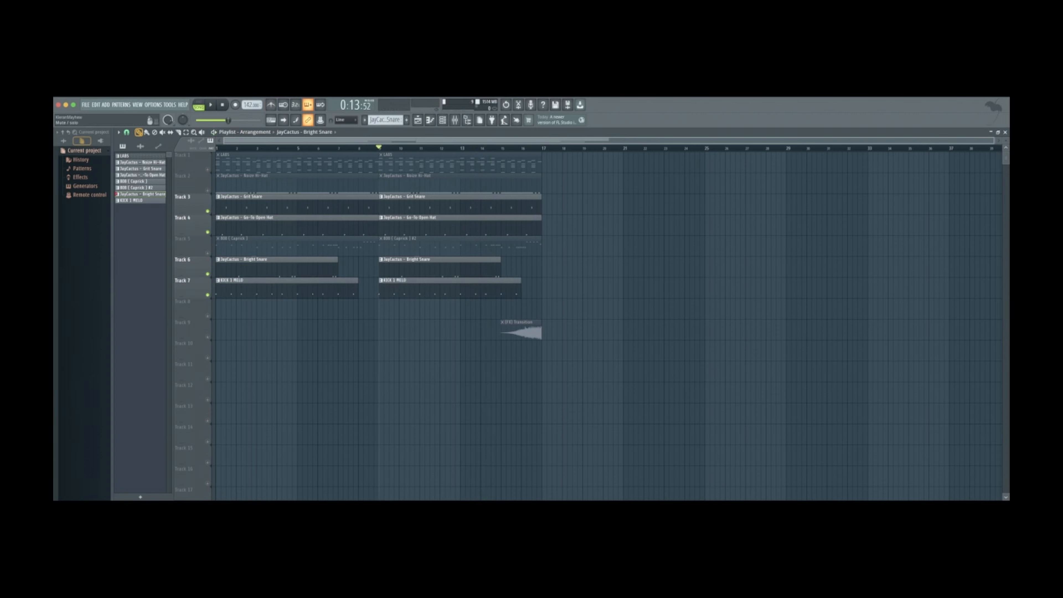
pyautogui.rightClick(208, 295)
pyautogui.press('space')
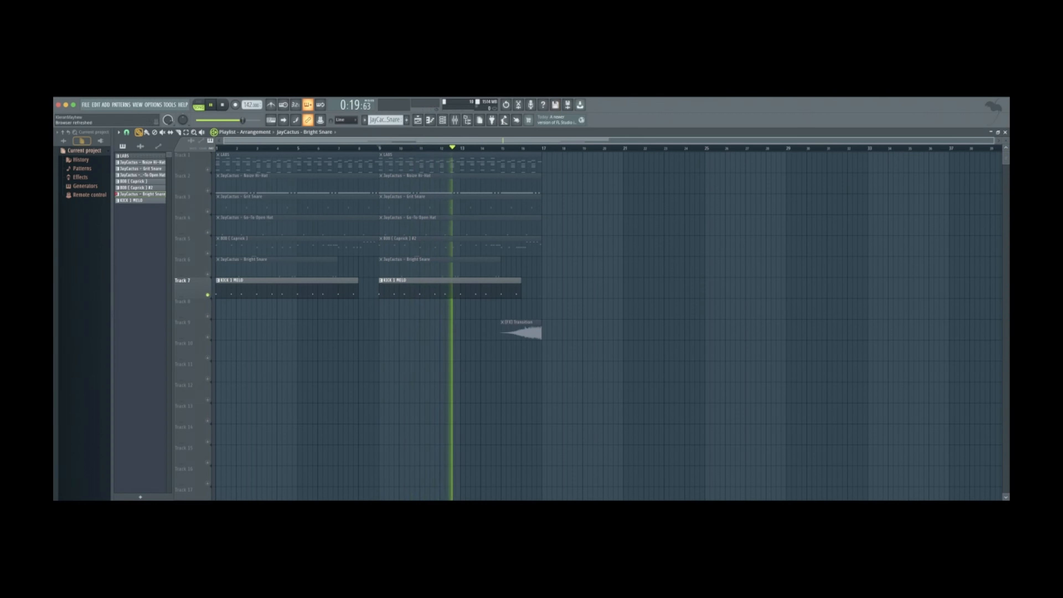
pyautogui.press('space')
# Open the KICK 1 MELO pattern in the piano roll and examine the placement of its hits
pyautogui.click(454, 287)
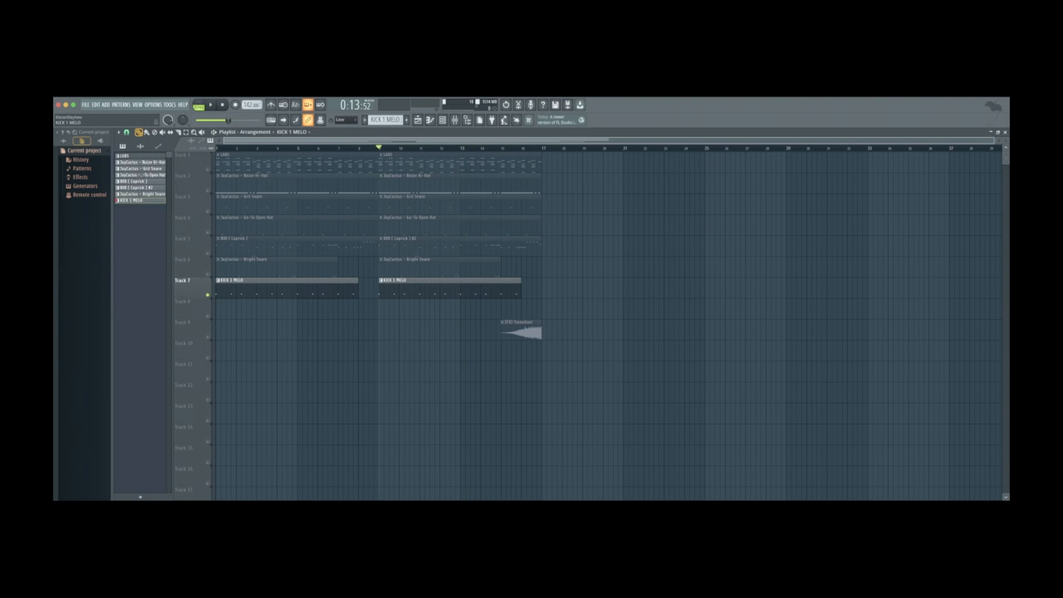
pyautogui.press('F7')
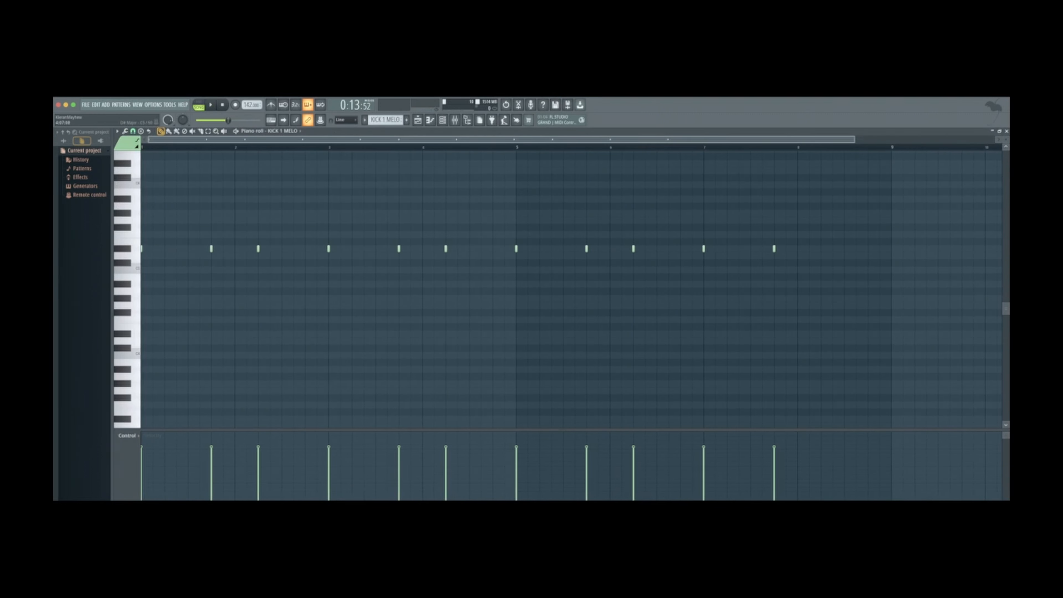
pyautogui.scroll(2, 302, 276)
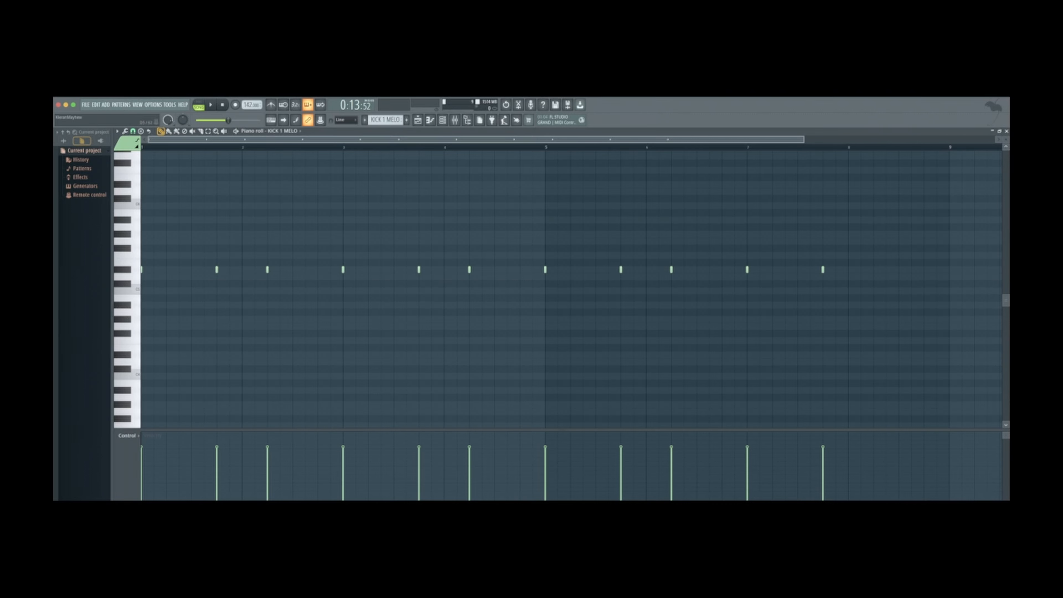
# Shift the KICK 1 MELO notes down three semitones, play them, and shift them back up to their original pitch
pyautogui.click(122, 269)
pyautogui.press('Down')
pyautogui.press('Down')
pyautogui.press('Down')
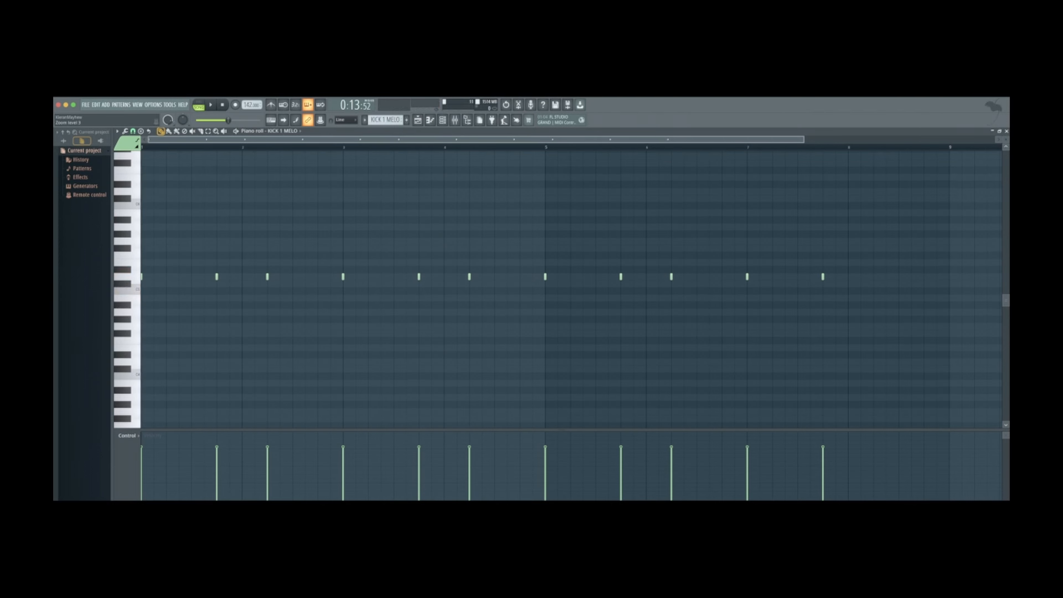
pyautogui.press('space')
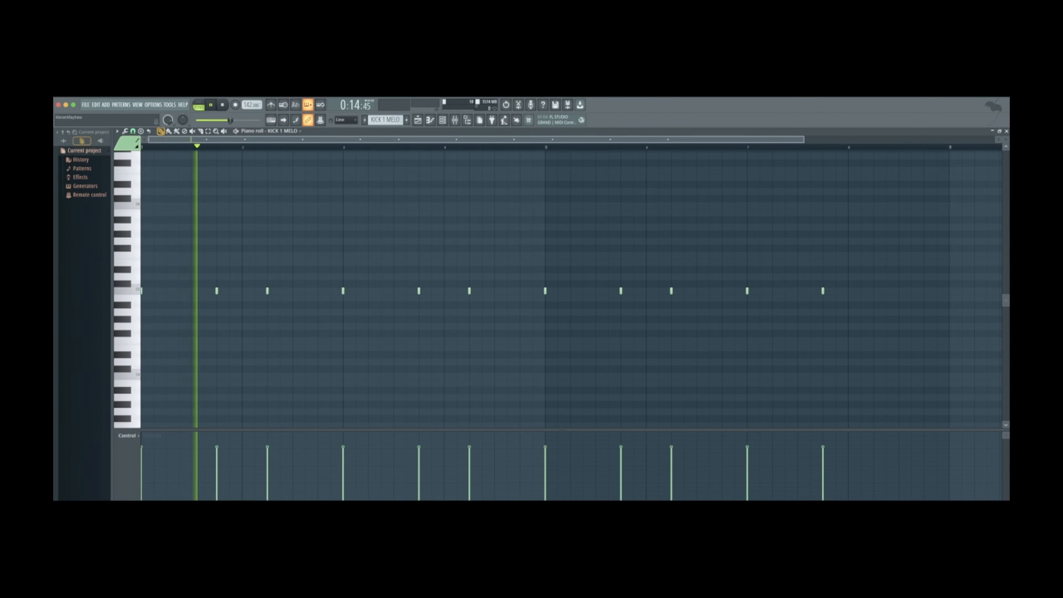
pyautogui.press('Up')
pyautogui.press('Up')
pyautogui.press('Up')
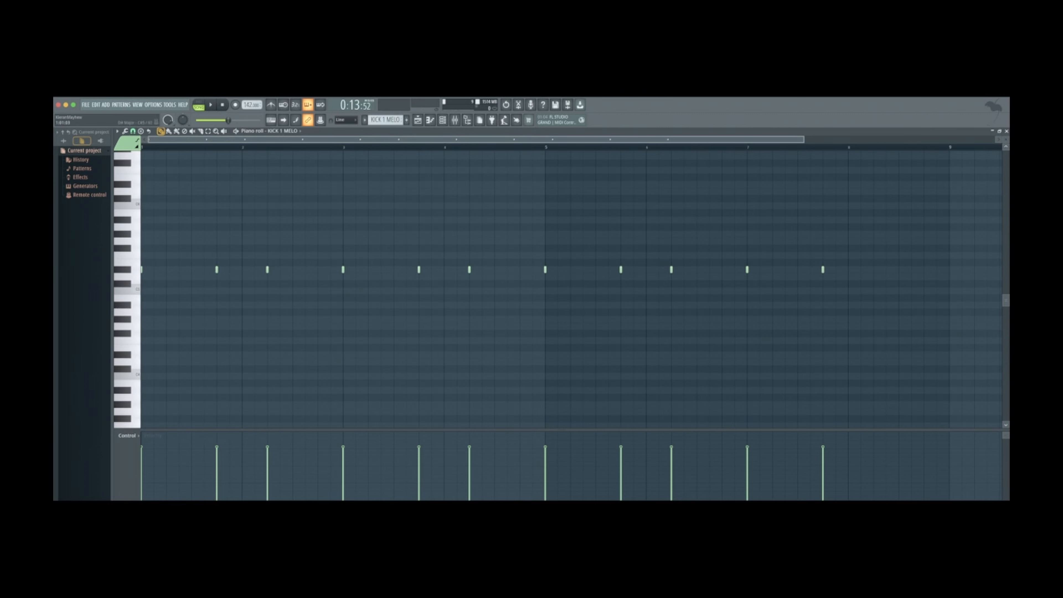
pyautogui.press('space')
# Return to the playlist, take the kick track out of solo and play the full arrangement from the start
pyautogui.click(418, 120)
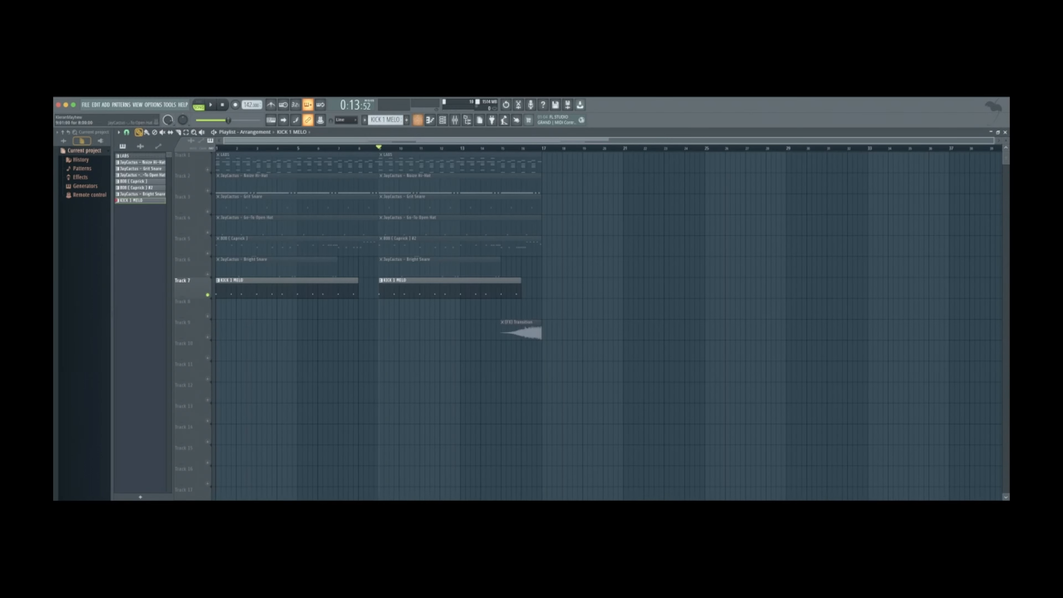
pyautogui.press('space')
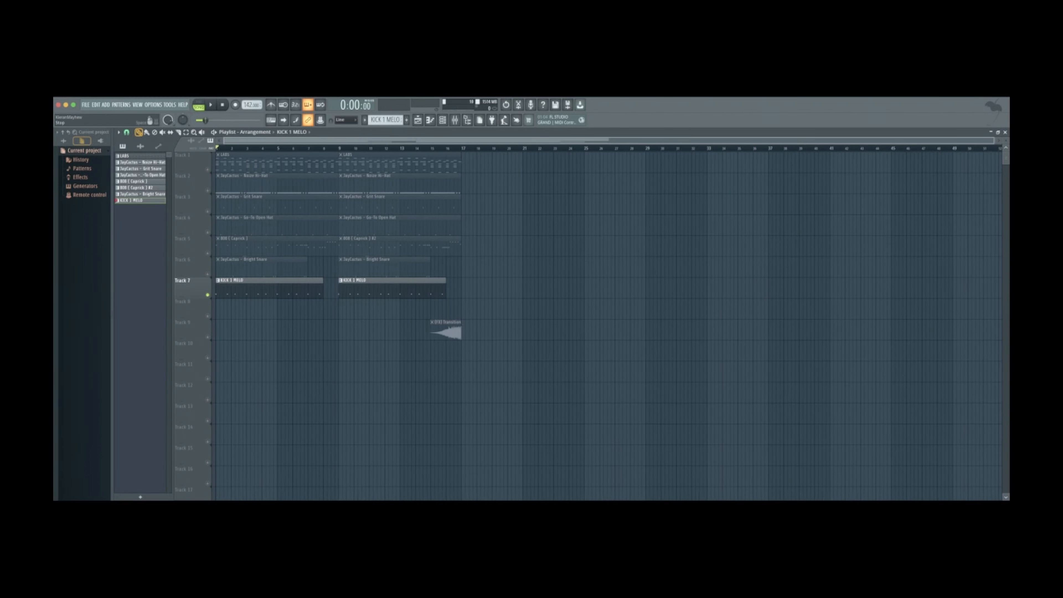
pyautogui.rightClick(207, 295)
pyautogui.press('space')
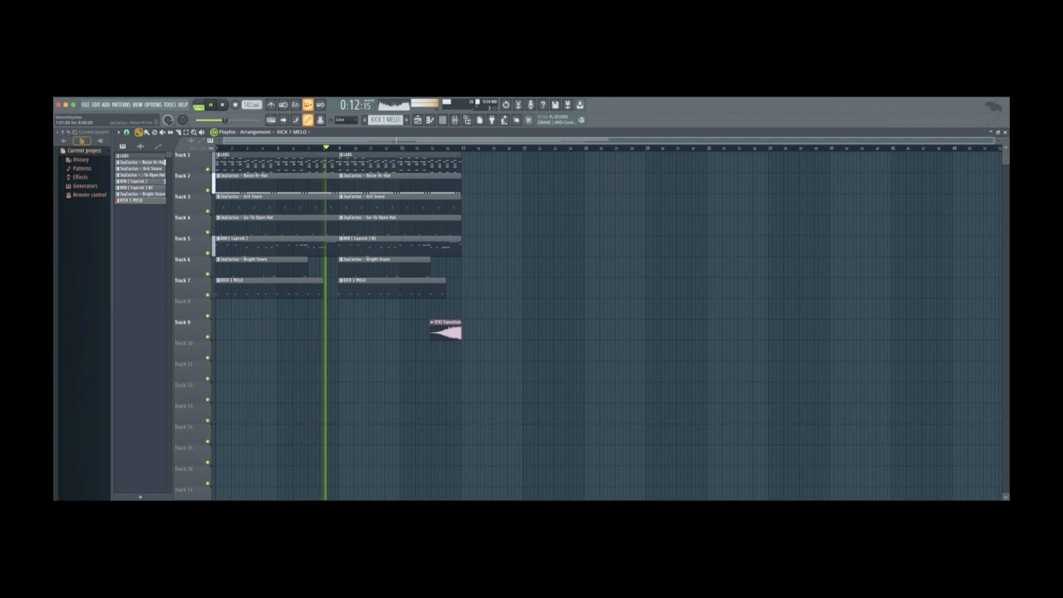
pyautogui.press('space')
# Fill the gaps before bar 3 and bar 7 of the JayCactus - Noise Hi-Hat pattern with continuous hi-hat notes
pyautogui.doubleClick(256, 186)
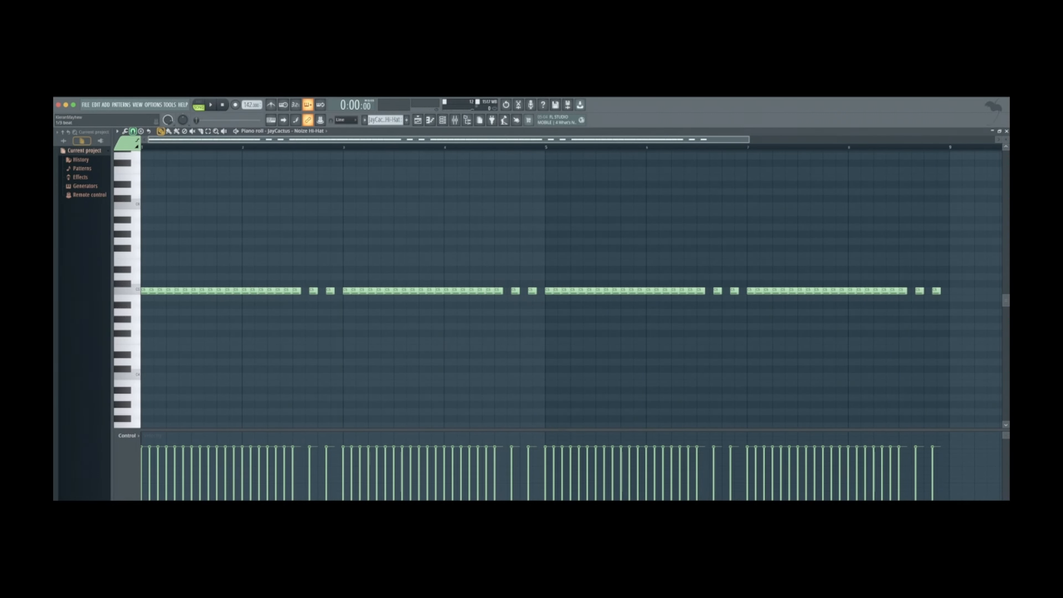
pyautogui.moveTo(297, 291); pyautogui.dragTo(341, 292)
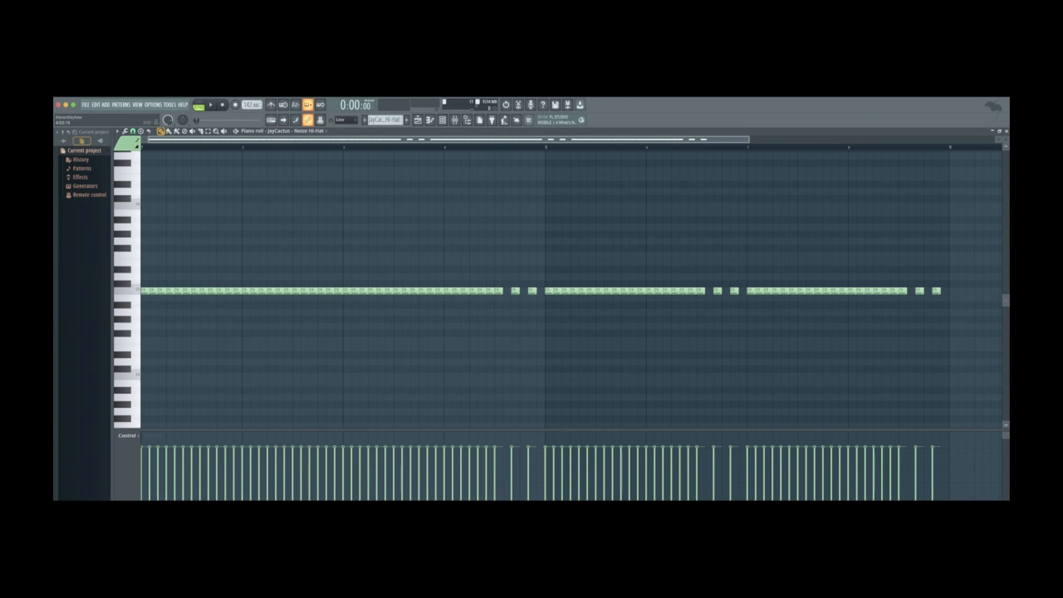
pyautogui.click(417, 119)
pyautogui.click(417, 120)
pyautogui.moveTo(696, 289); pyautogui.dragTo(727, 291)
pyautogui.hotkey('ctrl', 'd')
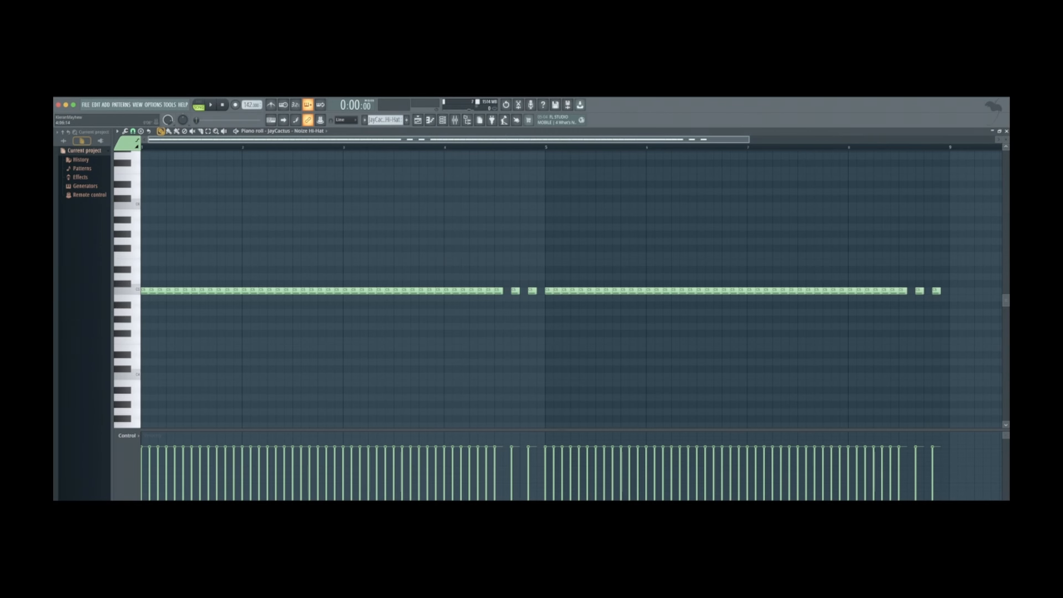
pyautogui.click(418, 120)
# Play the full arrangement from bar 1 past bar 9 with the revised hi-hat pattern
pyautogui.scroll(-2, 268, 247)
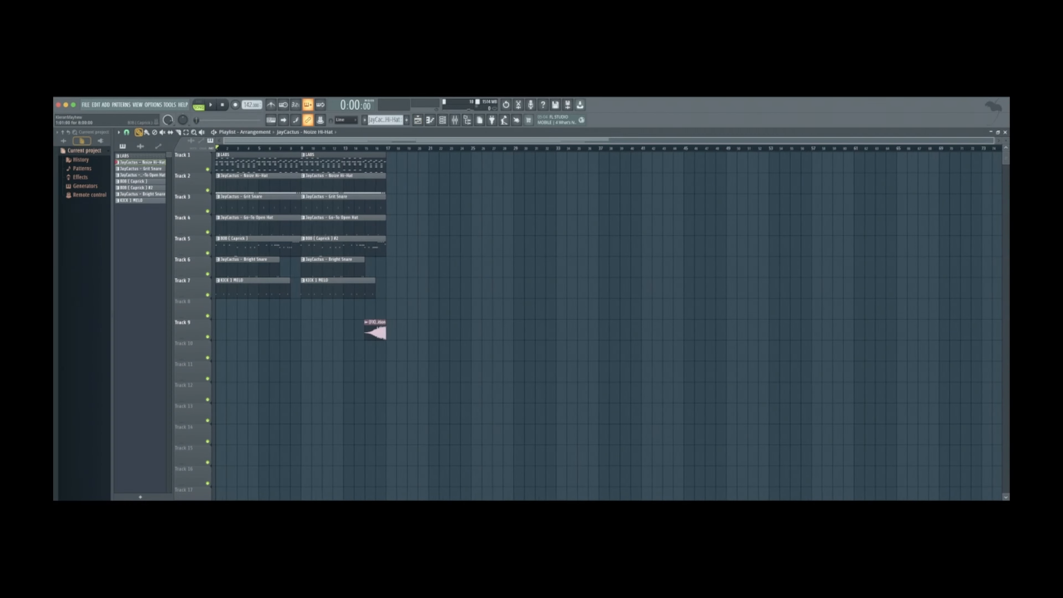
pyautogui.press('space')
pyautogui.scroll(3, 607, 323)
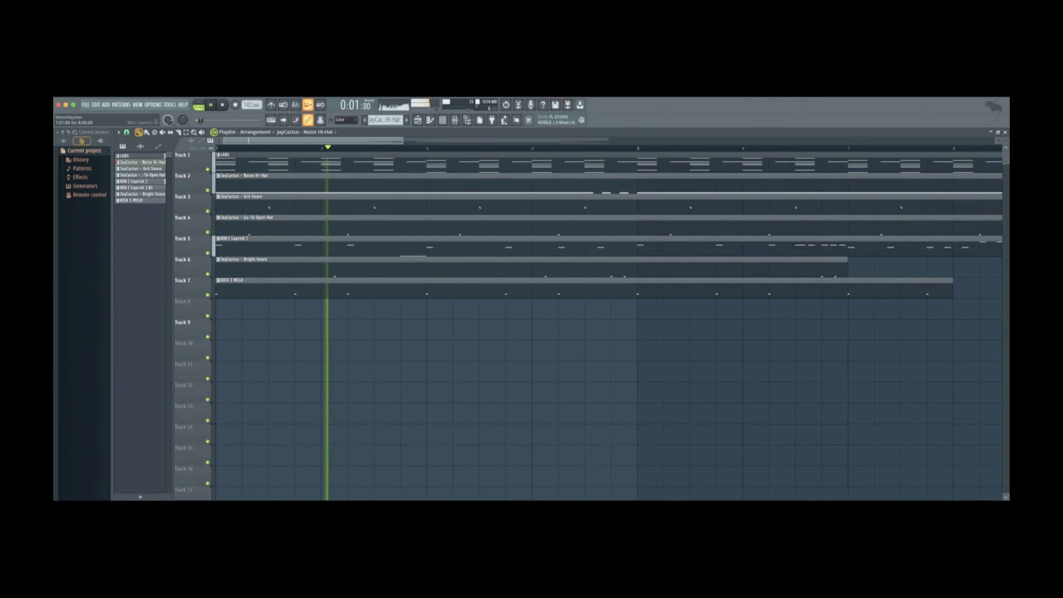
pyautogui.scroll(-2, 607, 322)
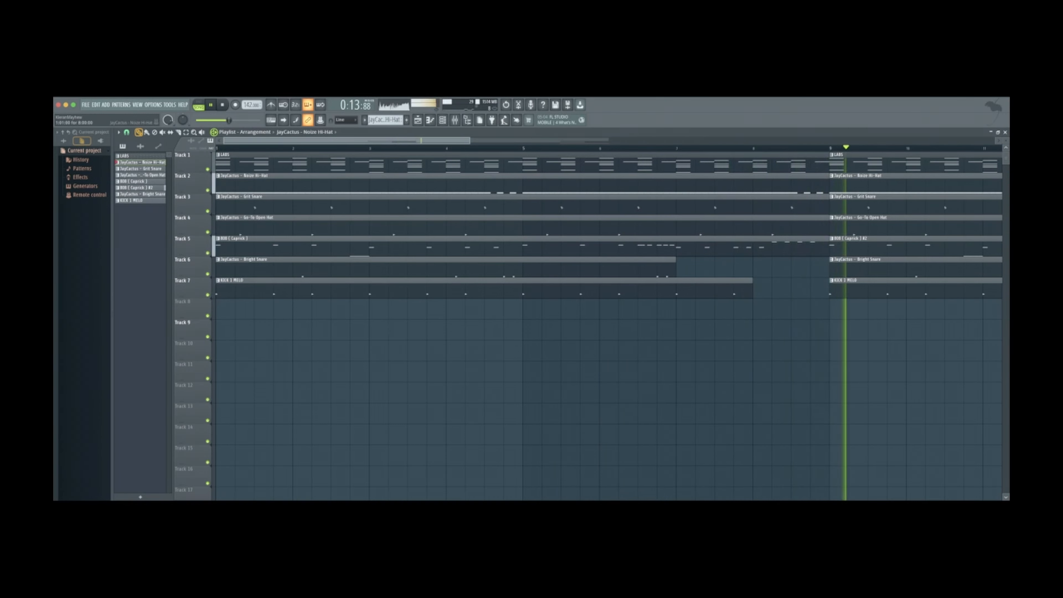
pyautogui.press('space')
# Select the (FX) Transition clip on Track 9 and play the arrangement from bar 15 to hear it
pyautogui.scroll(-5, 670, 247)
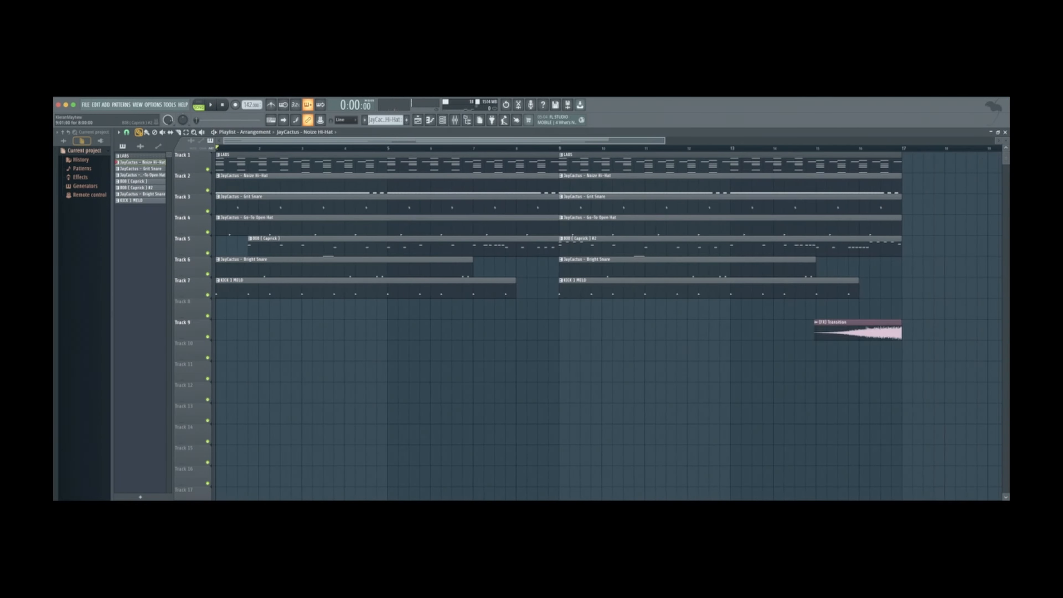
pyautogui.scroll(-3, 670, 247)
pyautogui.click(670, 330)
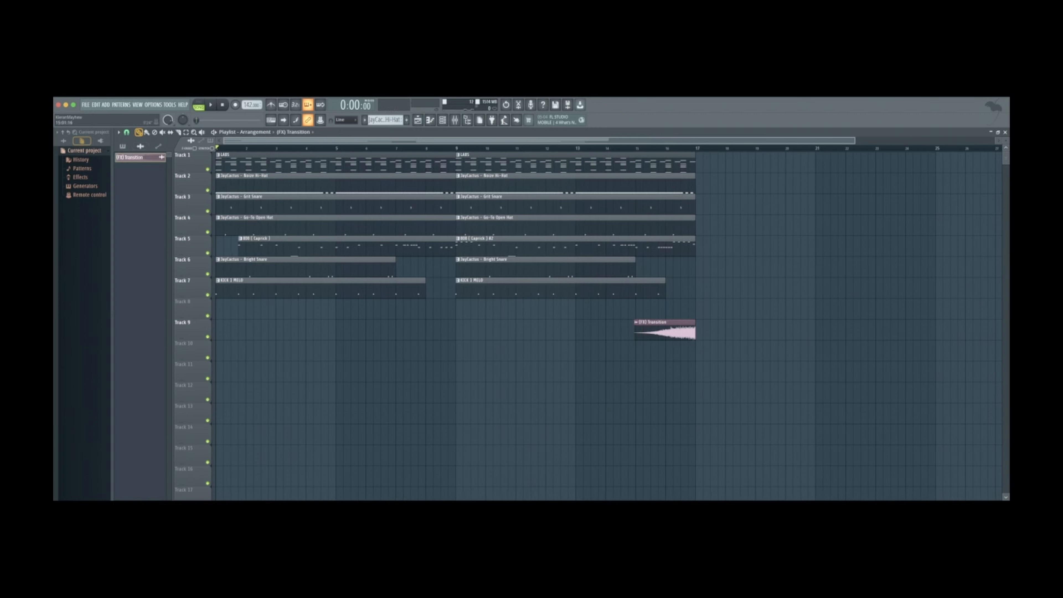
pyautogui.click(636, 148)
pyautogui.press('space')
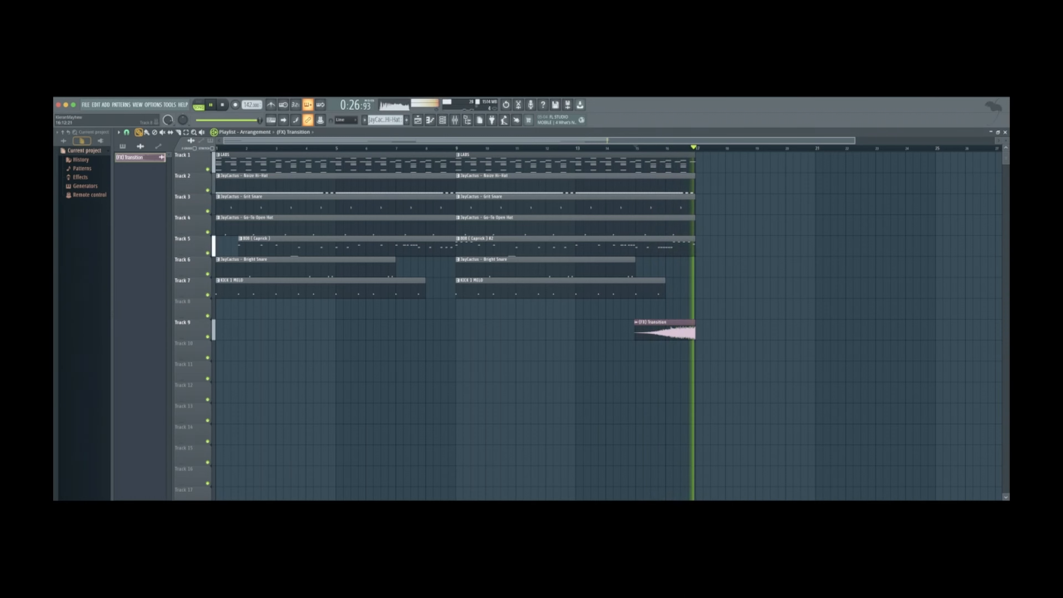
pyautogui.press('space')
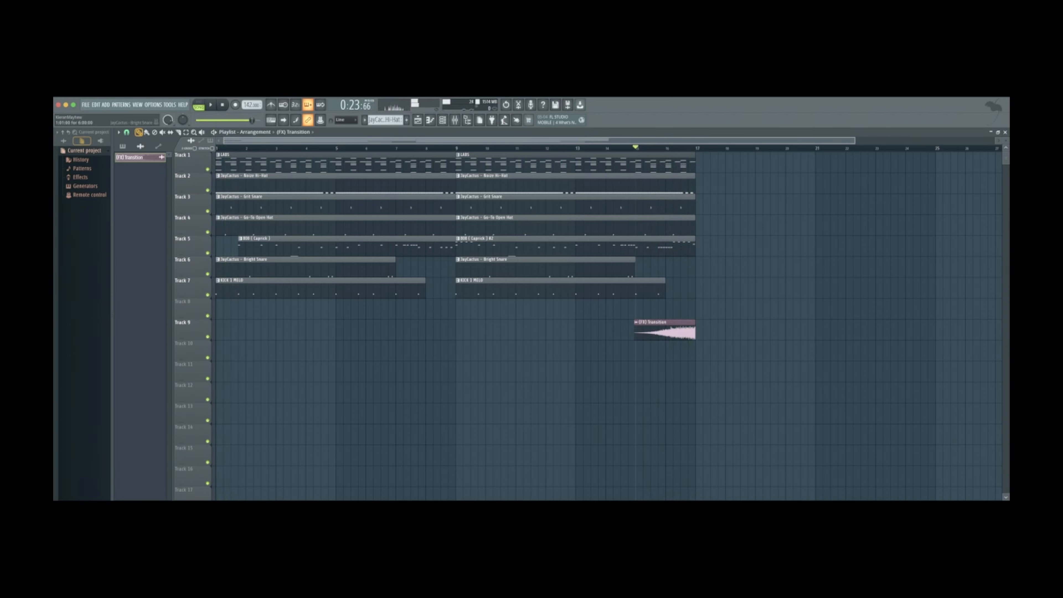
pyautogui.moveTo(311, 247); pyautogui.dragTo(290, 247)
pyautogui.click(123, 146)
pyautogui.click(64, 141)
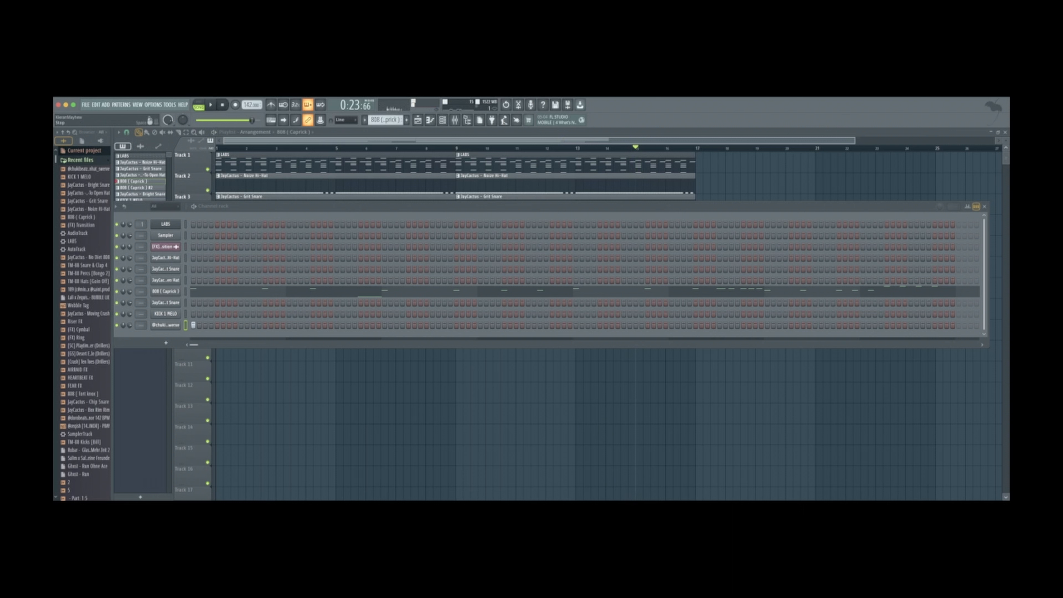
# Play the arrangement with the added open hat hit and inspect that channel's sampler settings
pyautogui.press('space')
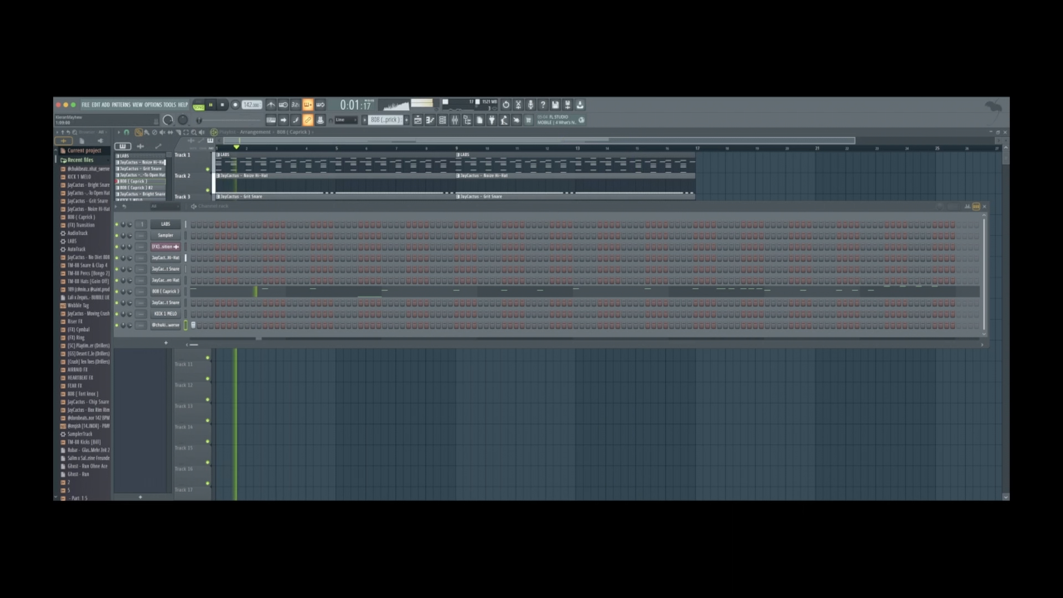
pyautogui.press('space')
pyautogui.click(165, 325)
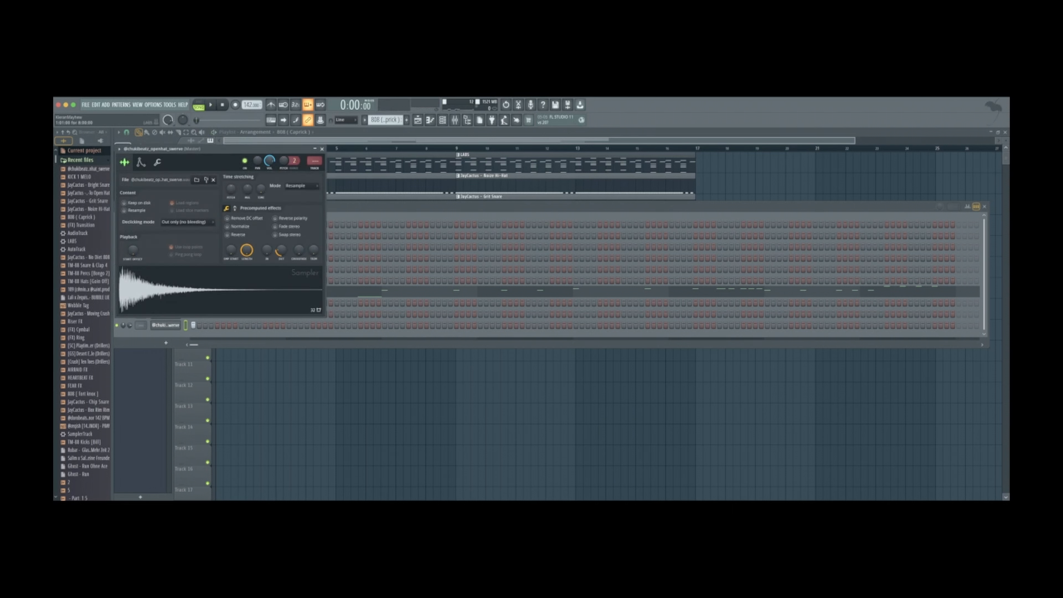
pyautogui.click(322, 148)
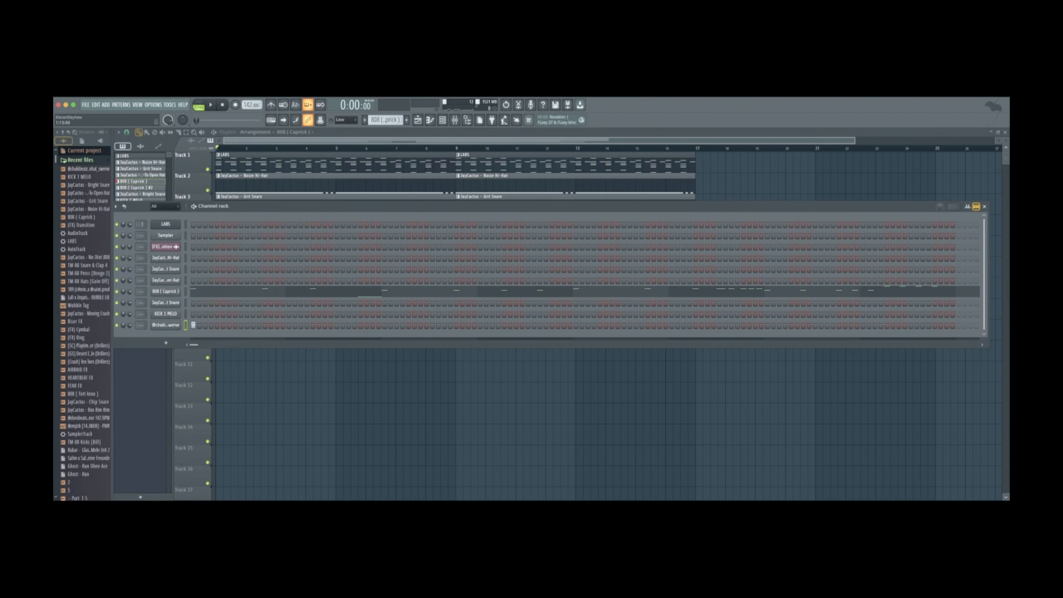
pyautogui.press('space')
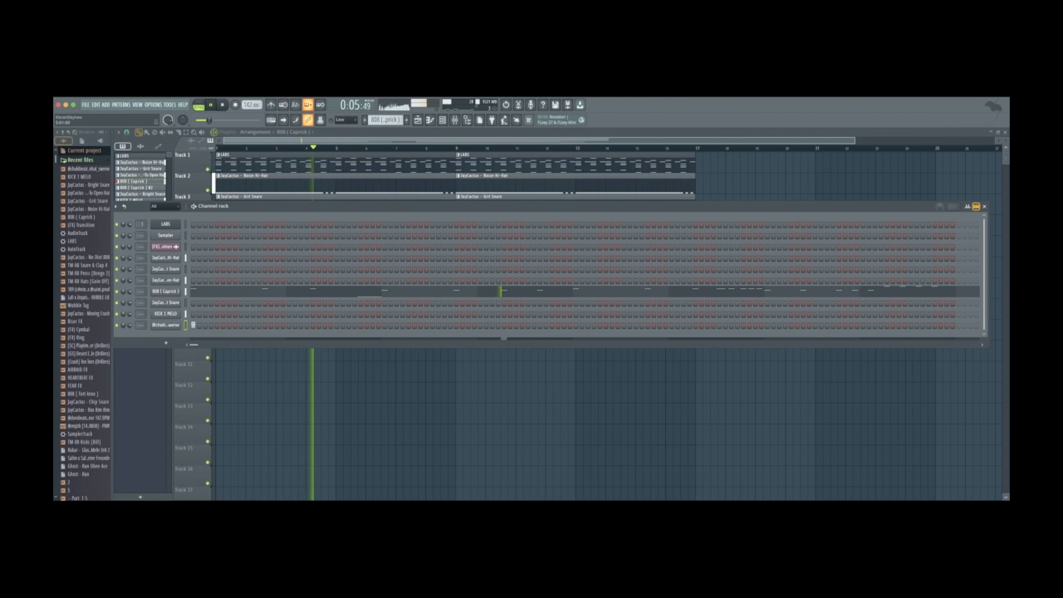
pyautogui.press('F6')
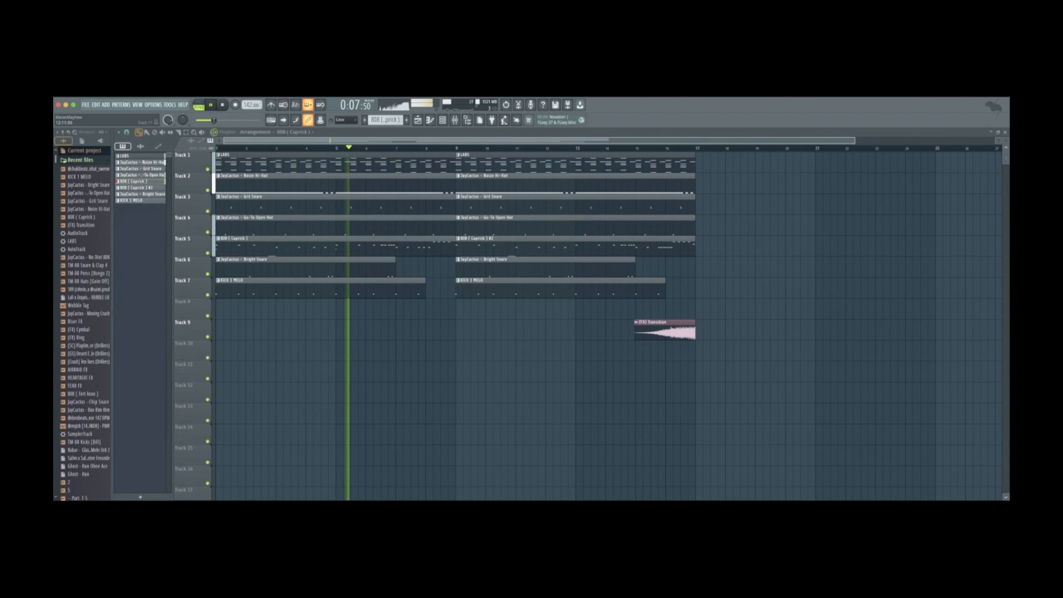
pyautogui.press('space')
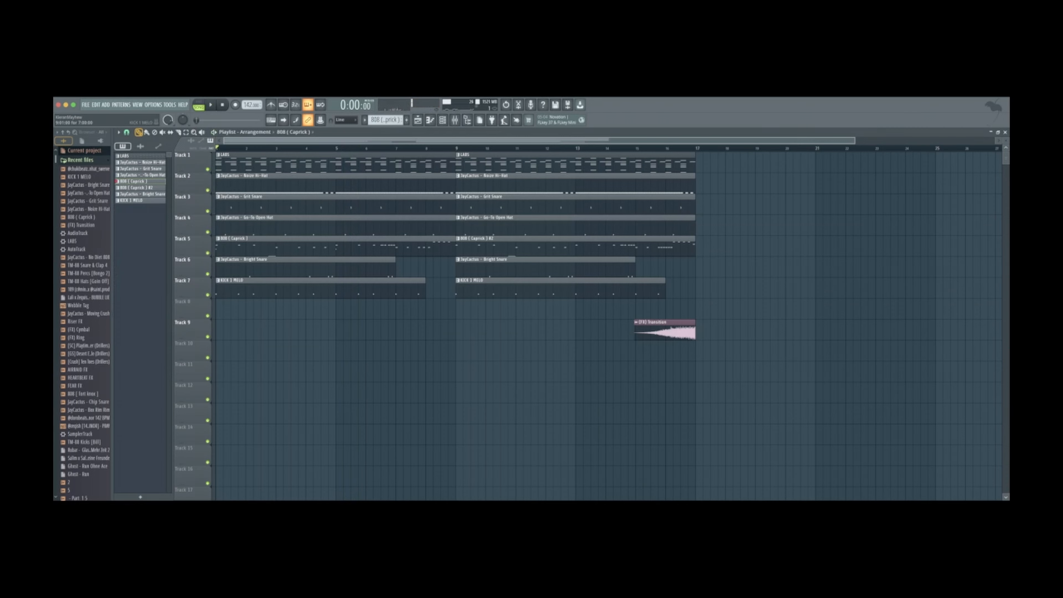
pyautogui.scroll(-1, 611, 323)
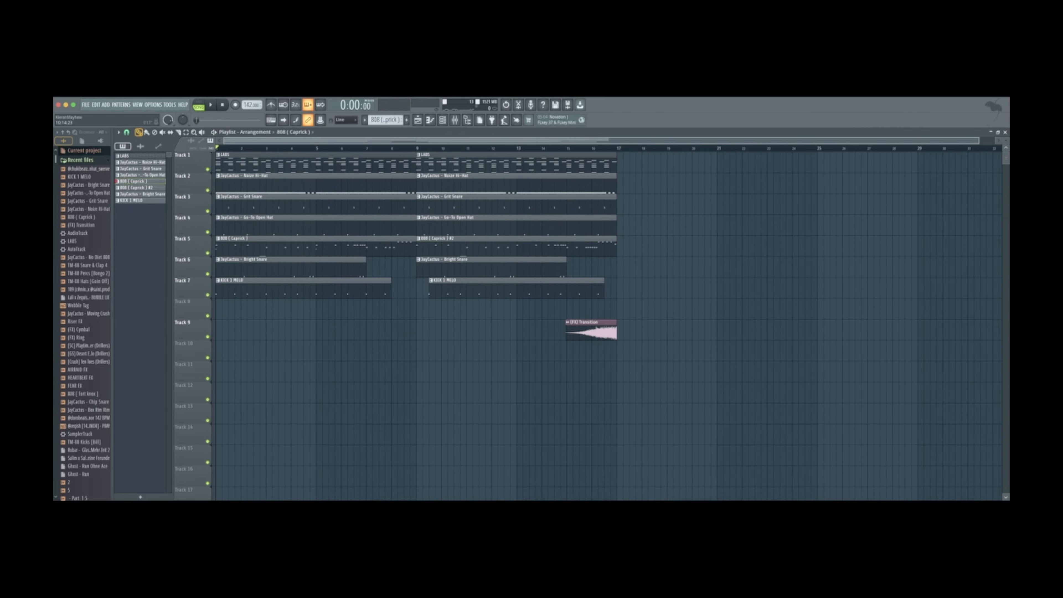
pyautogui.click(455, 120)
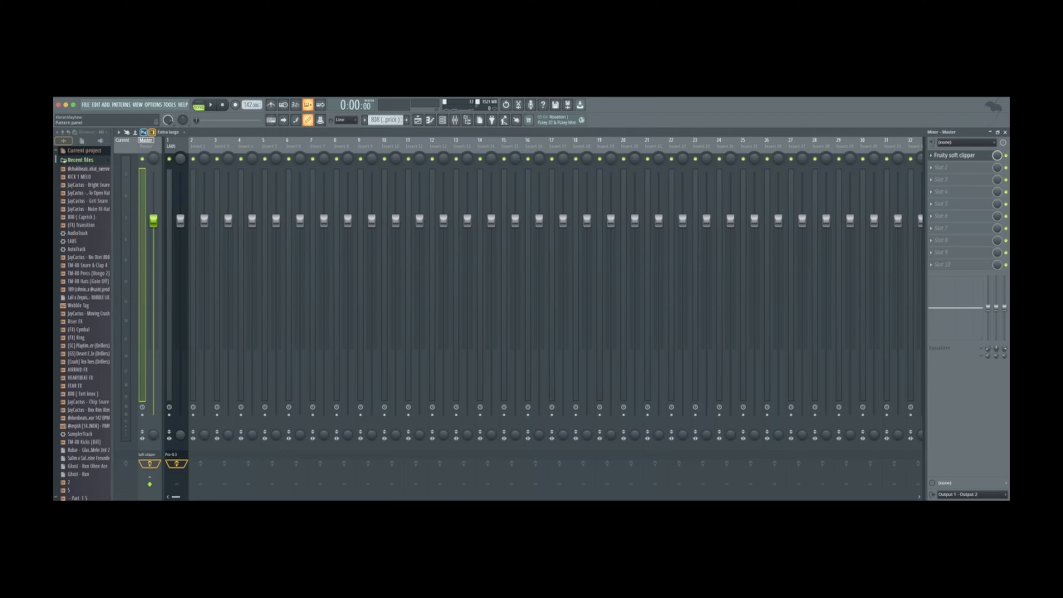
pyautogui.click(443, 120)
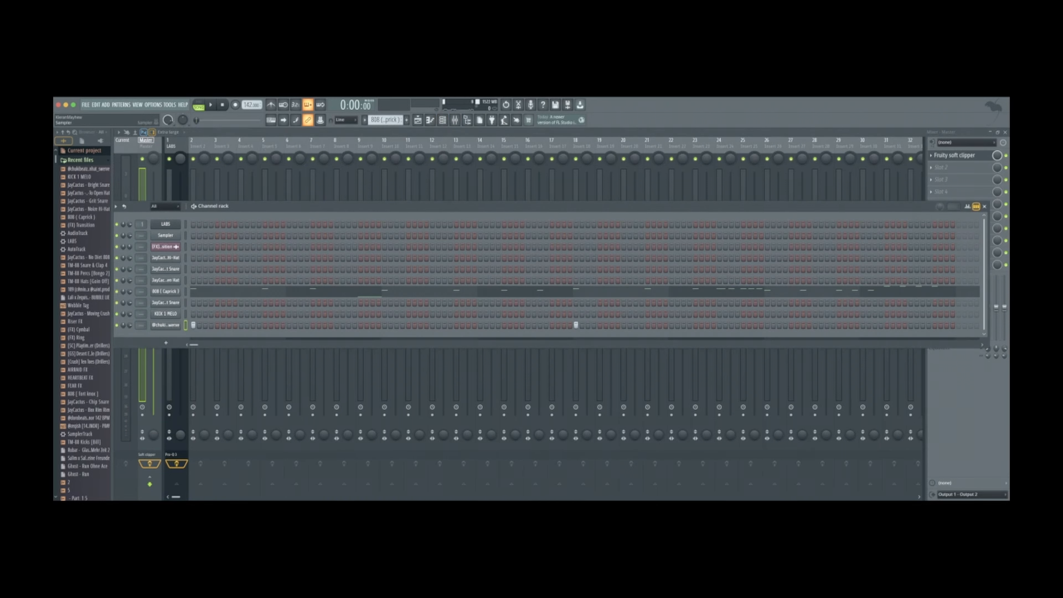
pyautogui.rightClick(166, 236)
pyautogui.click(172, 241)
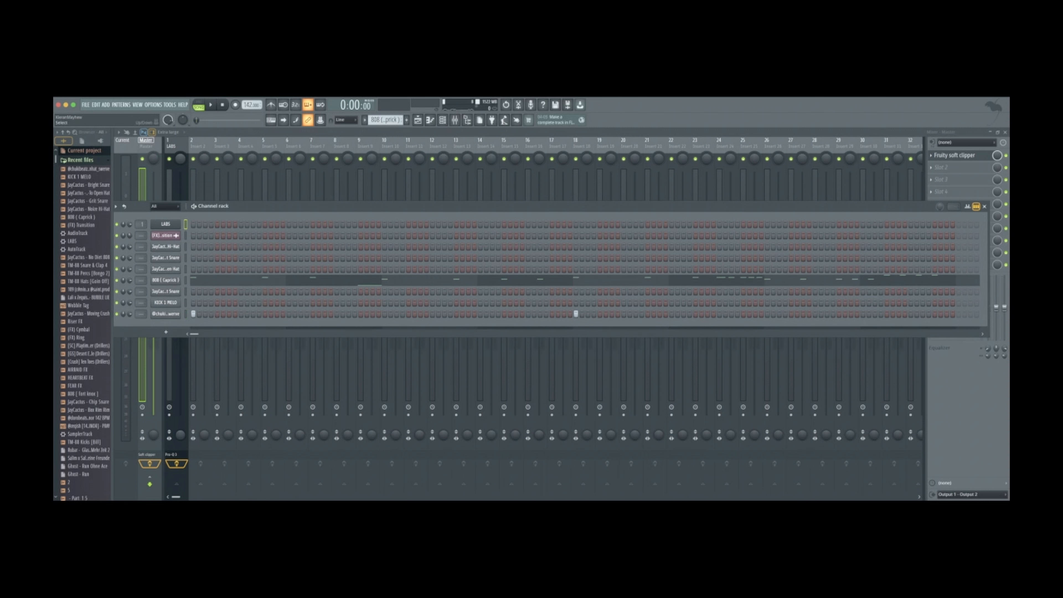
pyautogui.moveTo(186, 235); pyautogui.dragTo(186, 314)
pyautogui.hotkey('ctrl', 'l')
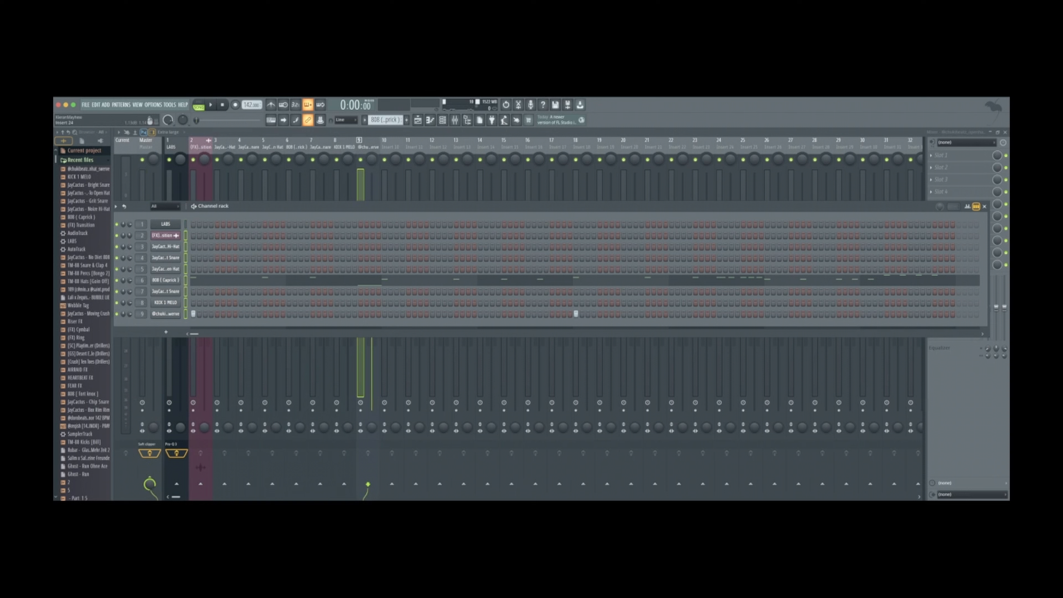
# Solo the LABS mixer track, play the melody on its own twice, and restore all tracks
pyautogui.click(172, 146)
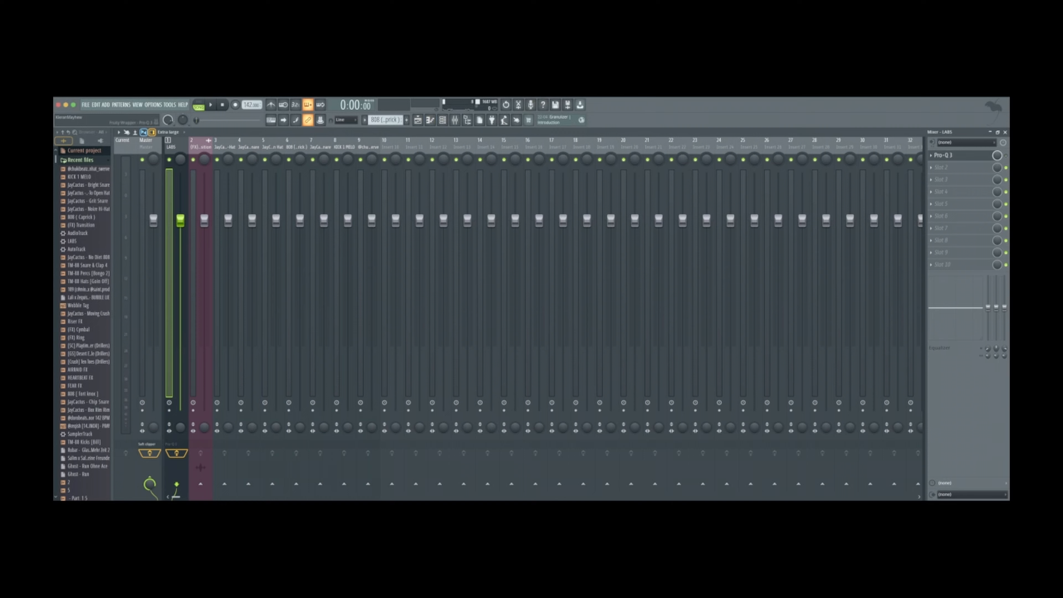
pyautogui.rightClick(169, 160)
pyautogui.press('space')
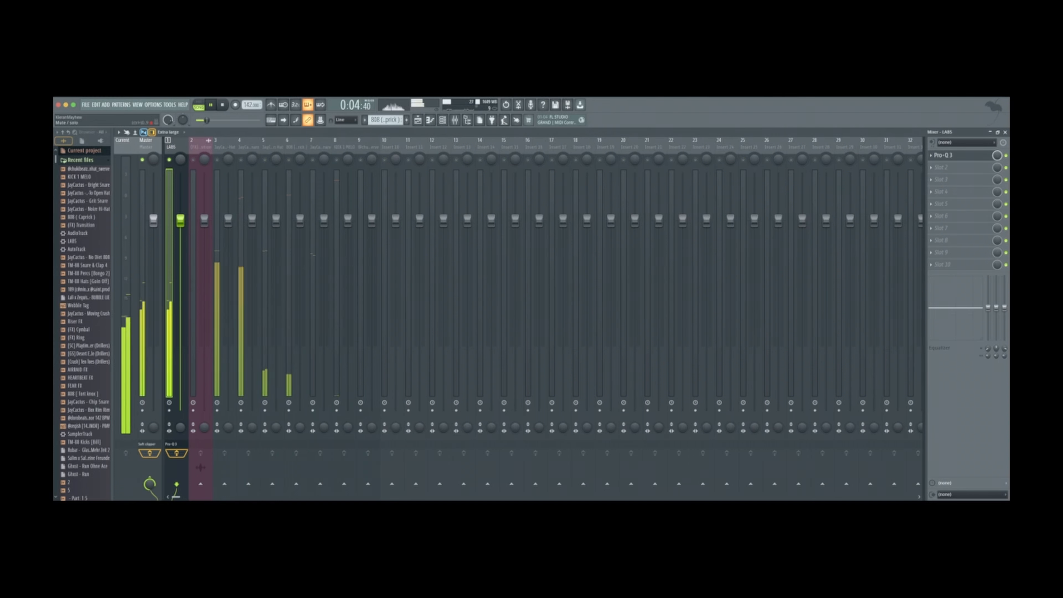
pyautogui.press('space')
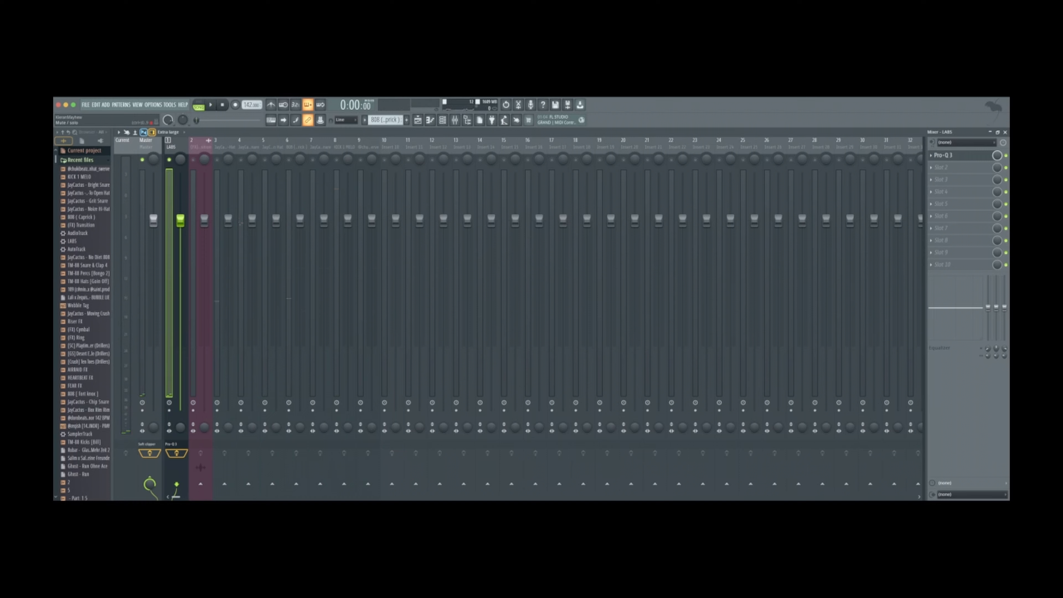
pyautogui.press('space')
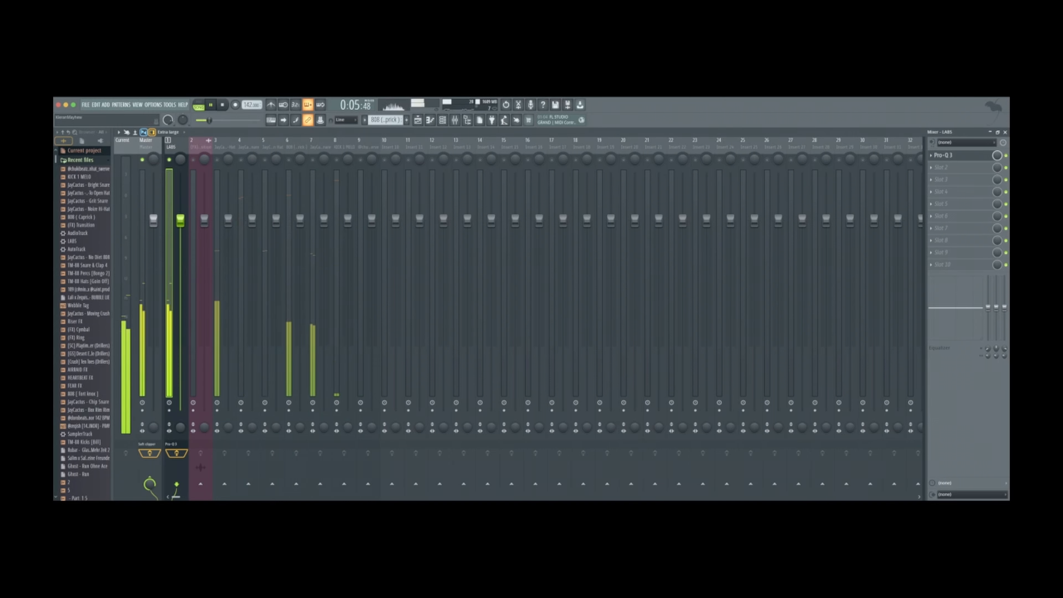
pyautogui.press('space')
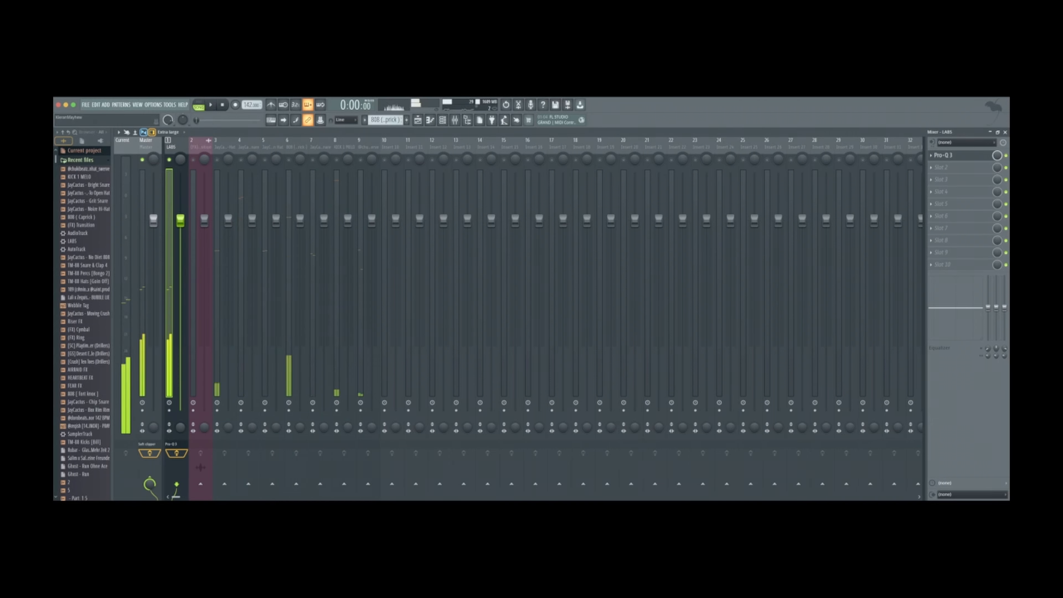
pyautogui.rightClick(169, 159)
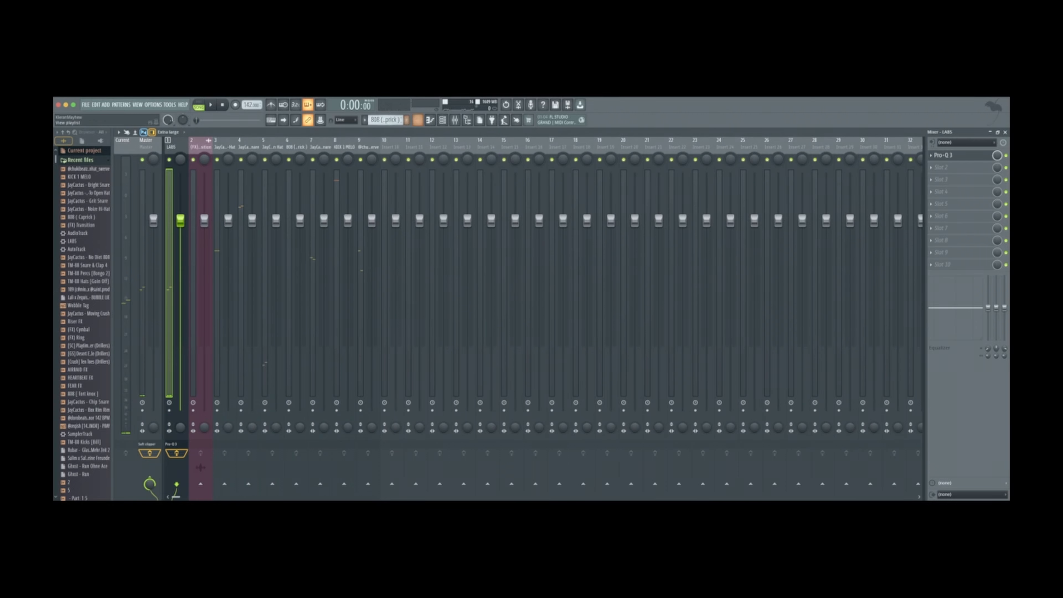
# Duplicate the selected playlist section spanning bars 49 to 89 so that the copy follows directly after it
pyautogui.click(418, 120)
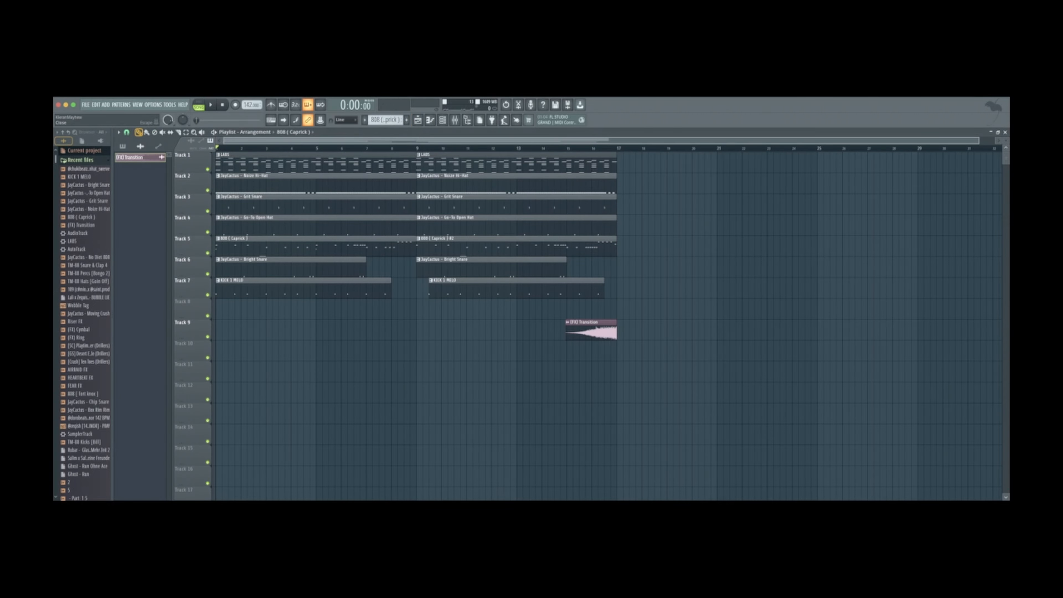
pyautogui.click(1006, 132)
pyautogui.click(418, 120)
pyautogui.scroll(5, 430, 260)
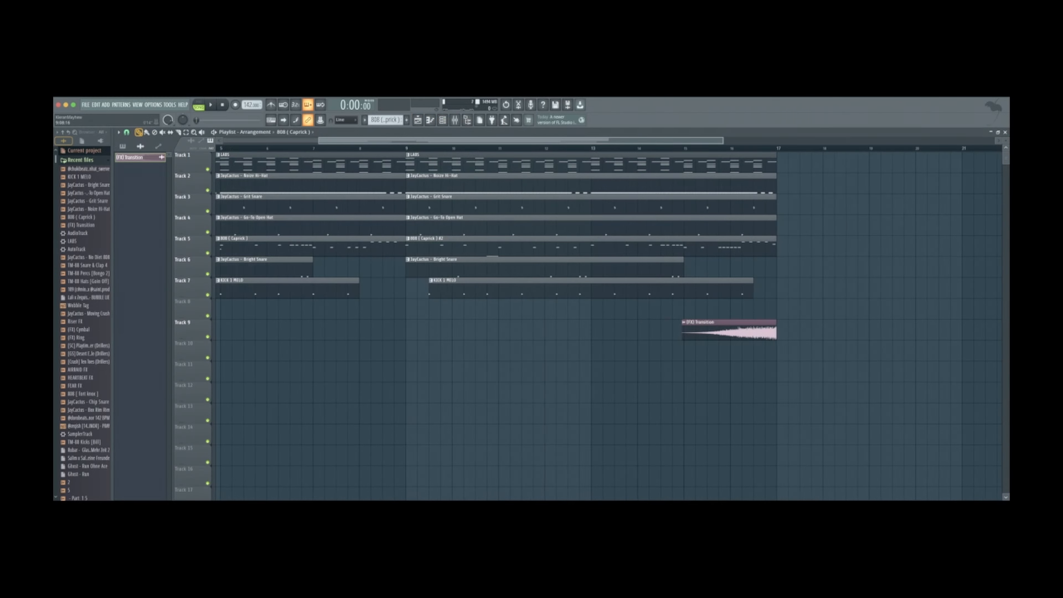
pyautogui.scroll(-7, 431, 259)
pyautogui.scroll(5, 431, 260)
pyautogui.scroll(2, 431, 260)
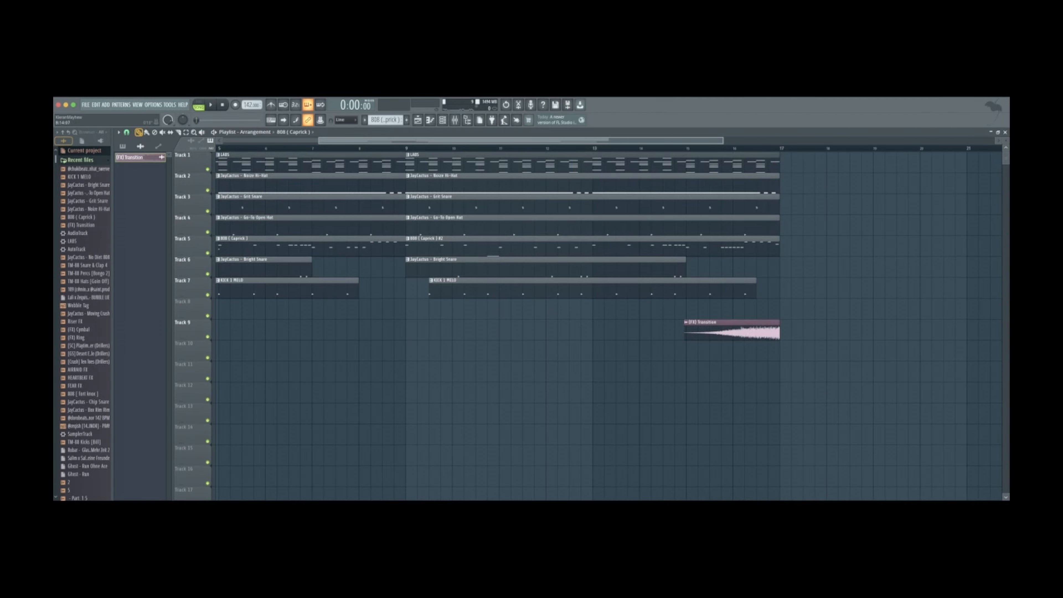
pyautogui.moveTo(320, 140); pyautogui.dragTo(224, 140)
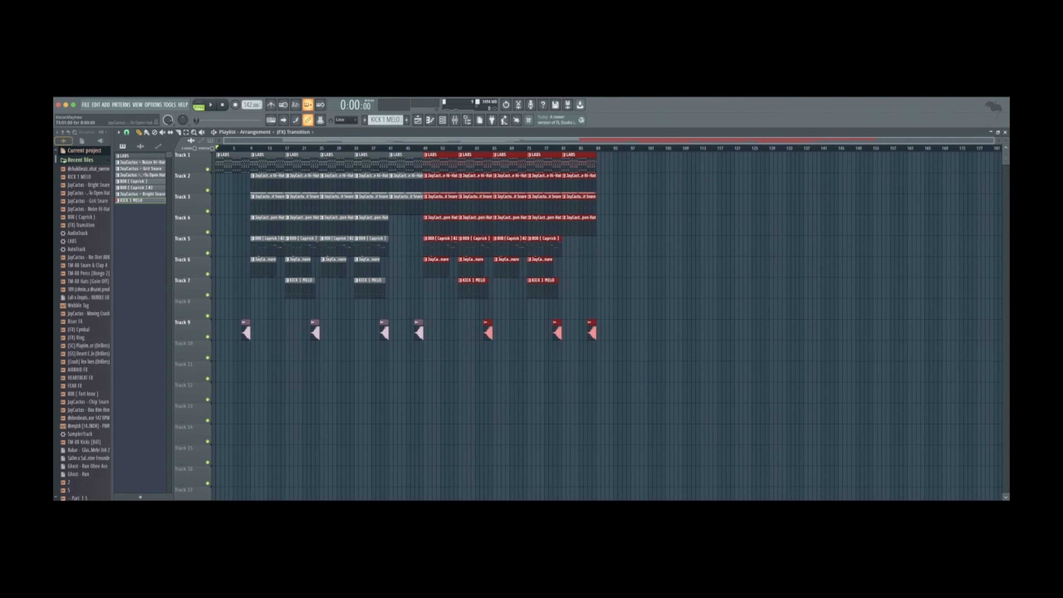
pyautogui.hotkey('ctrl', 'b')
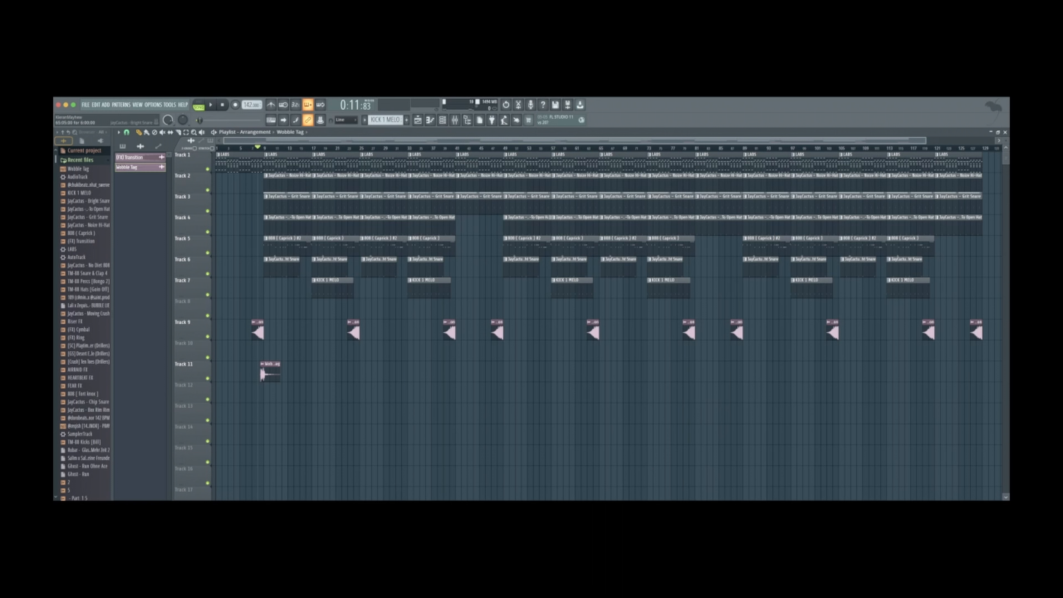
# Pick the third JayCactus - Bright Snare clip in each of the three drum sections on Track 6
pyautogui.moveTo(618, 259); pyautogui.dragTo(617, 260)
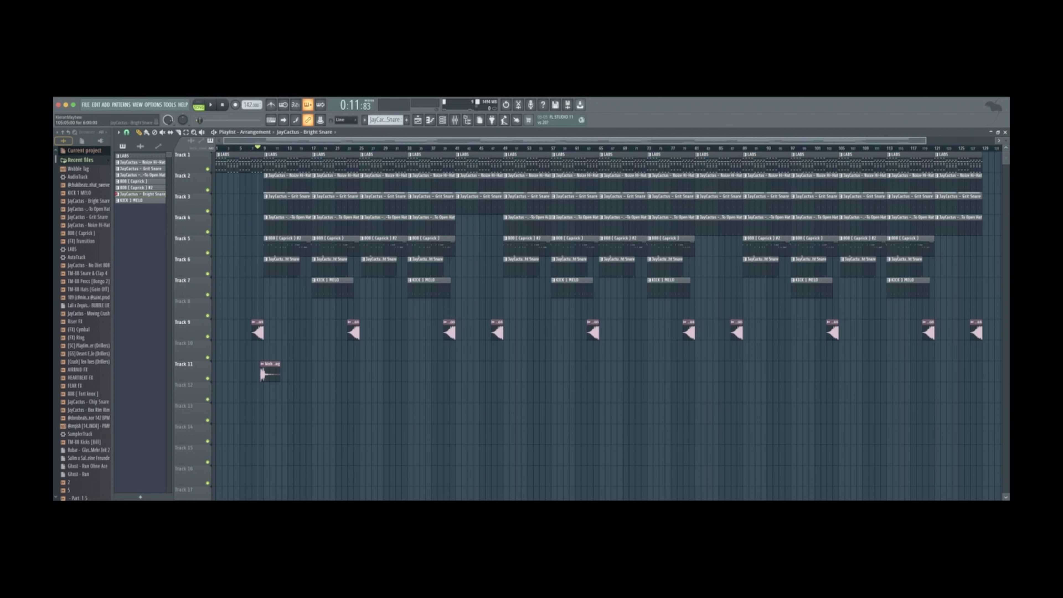
pyautogui.moveTo(859, 260); pyautogui.dragTo(857, 260)
pyautogui.moveTo(368, 260); pyautogui.dragTo(367, 260)
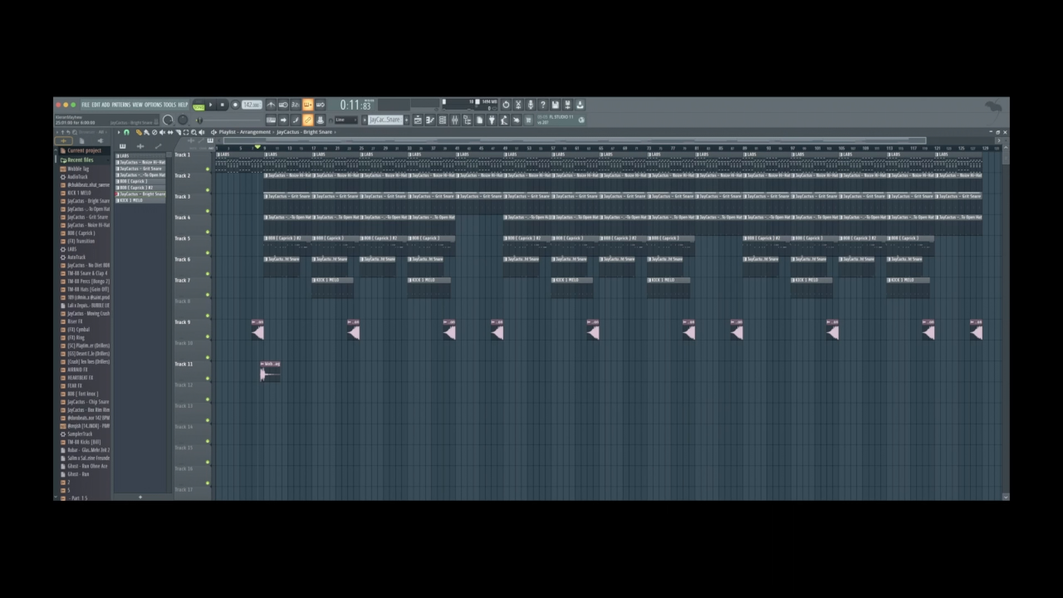